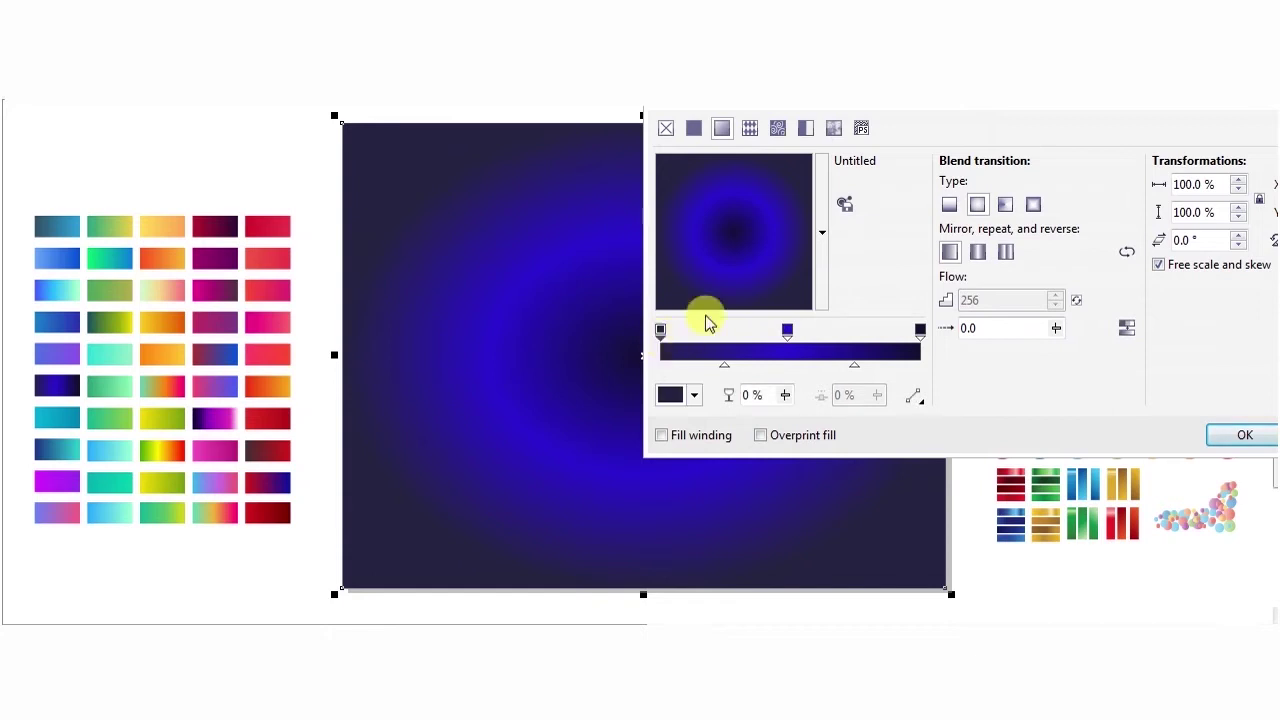
# - Set the background's outer gradient colour to the blue RGB 42, 20, 208 sampled from the background
pyautogui.click(676, 400)
pyautogui.click(736, 437)
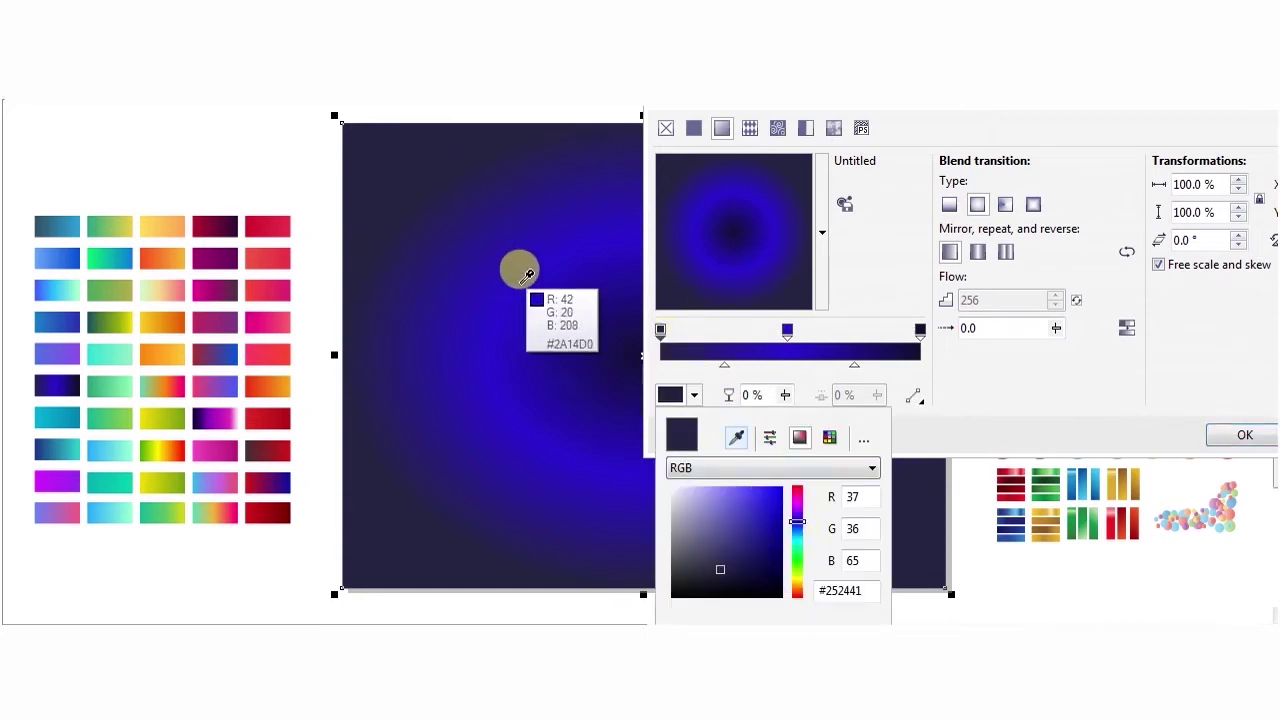
pyautogui.click(517, 271)
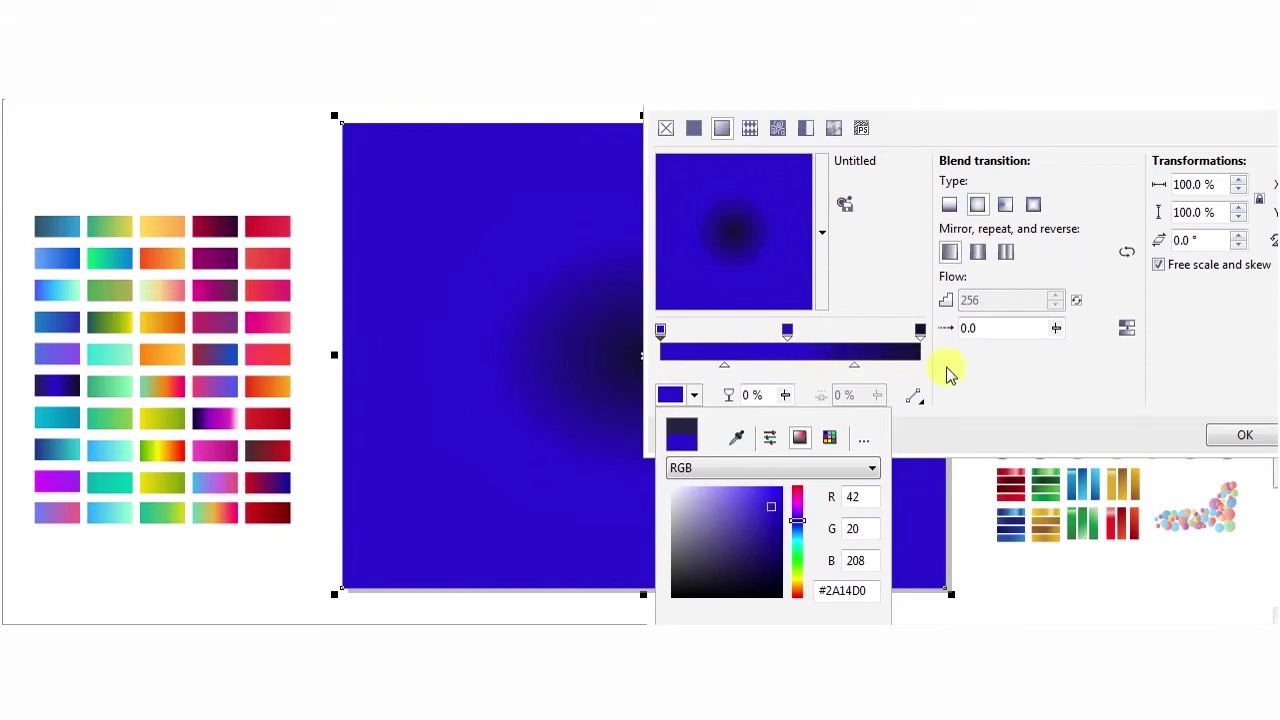
pyautogui.click(1016, 396)
pyautogui.click(1232, 437)
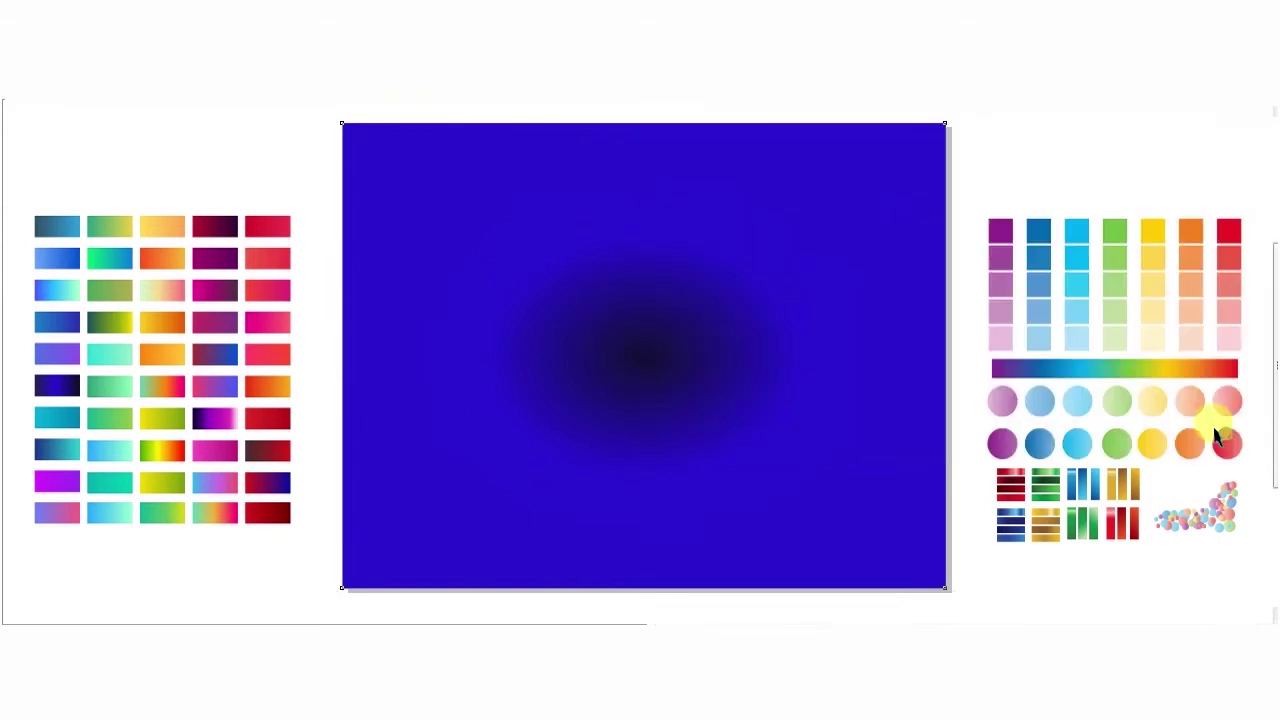
# - Reverse the background's radial gradient so the blue glows in the centre and the dark colour surrounds it
pyautogui.click(903, 322)
pyautogui.click(1125, 255)
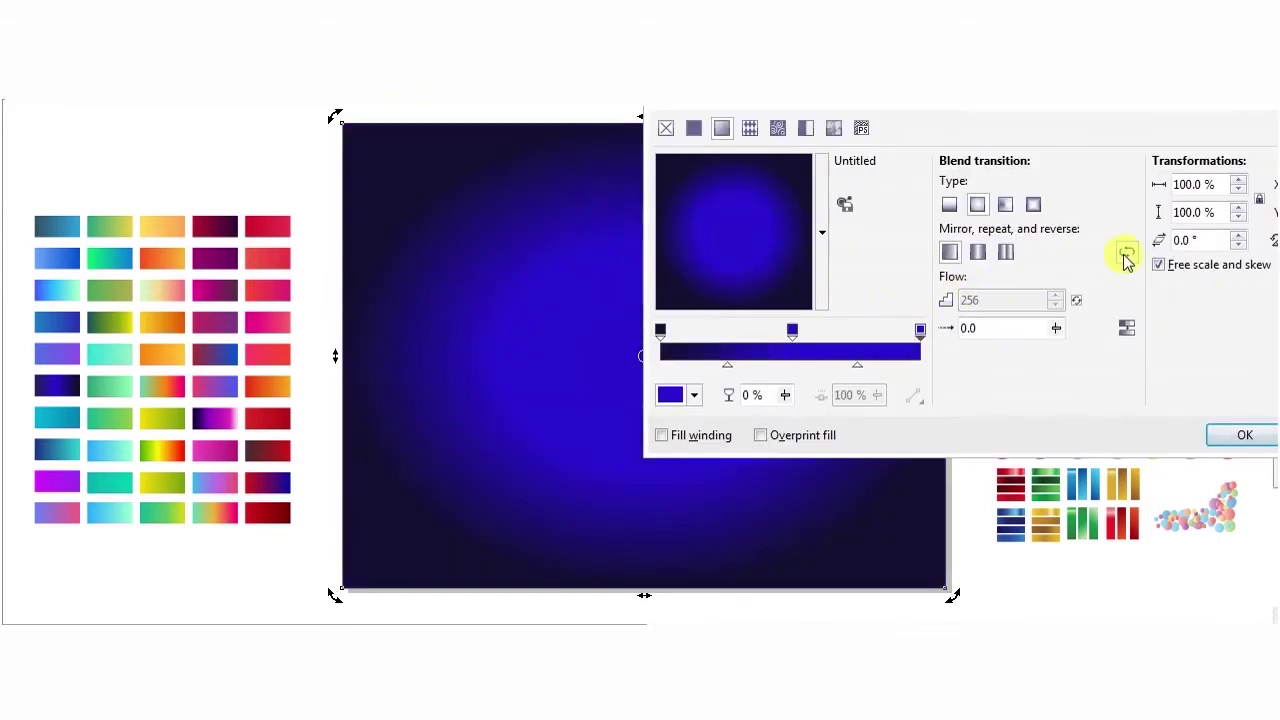
pyautogui.click(1243, 437)
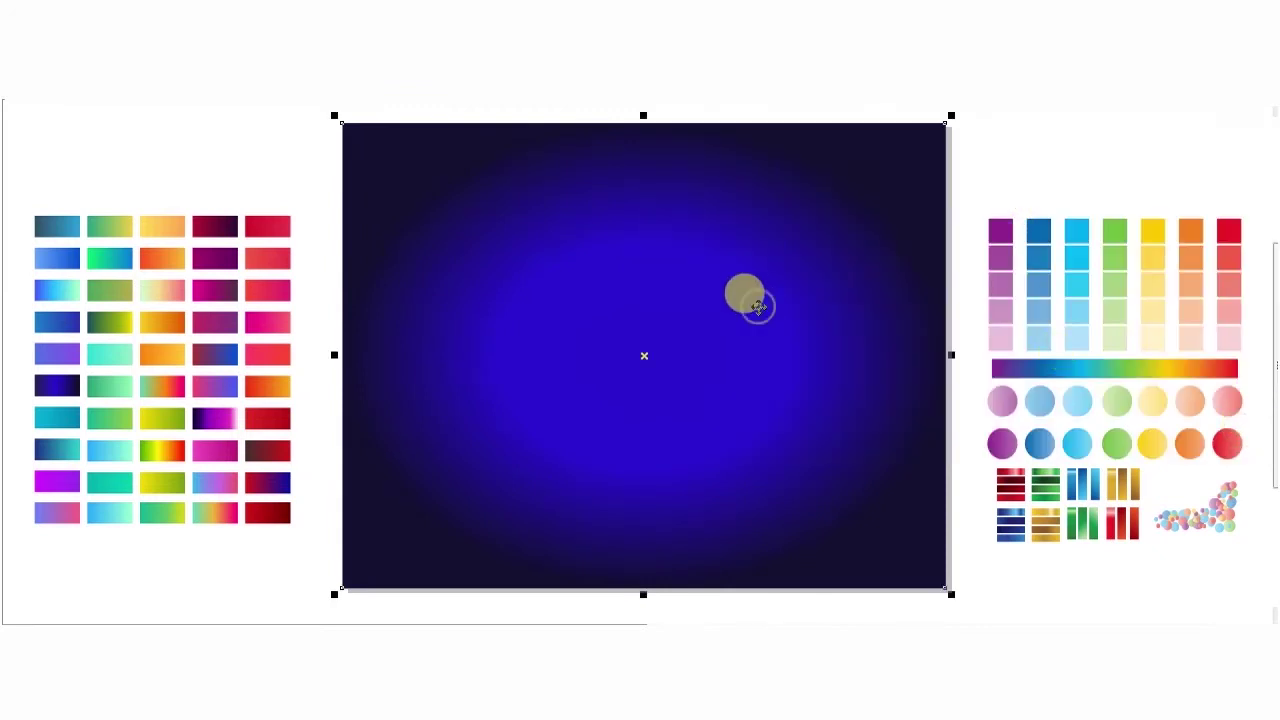
# - Remove the gradient's middle node, add a new one at 90% and sample its colour from the blue near the background's centre
pyautogui.press('F11')
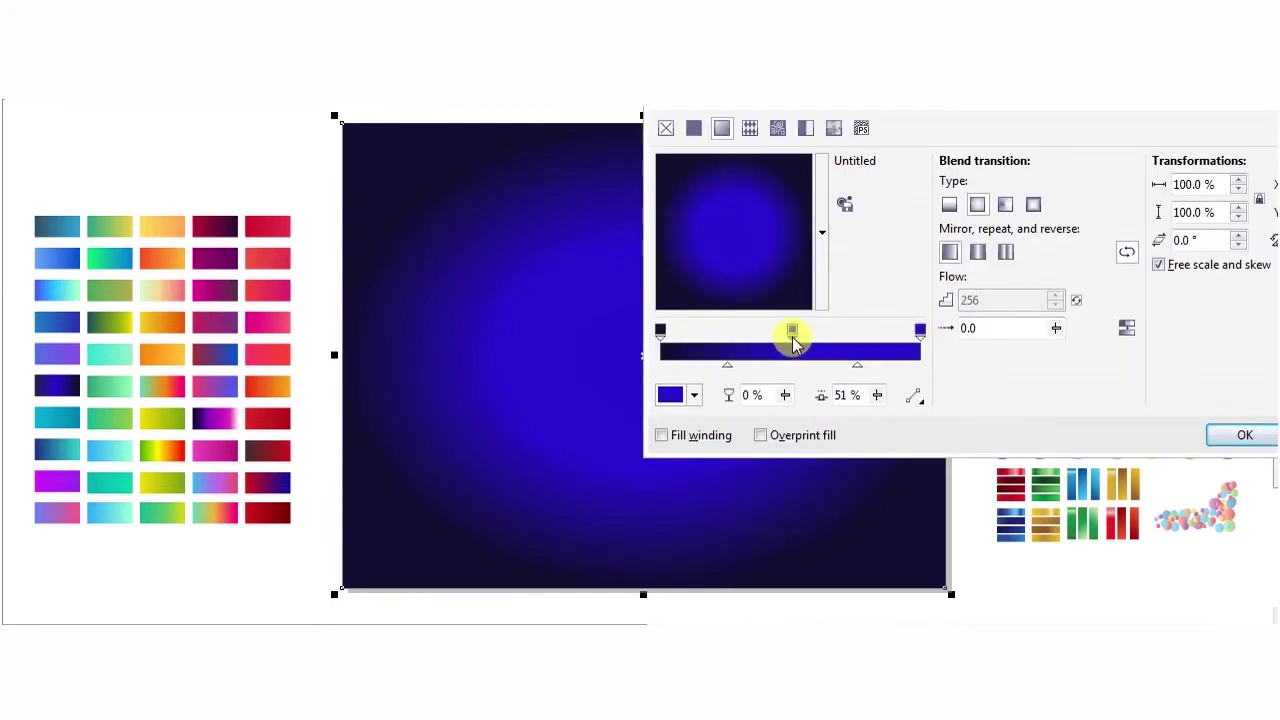
pyautogui.doubleClick(795, 343)
pyautogui.doubleClick(894, 346)
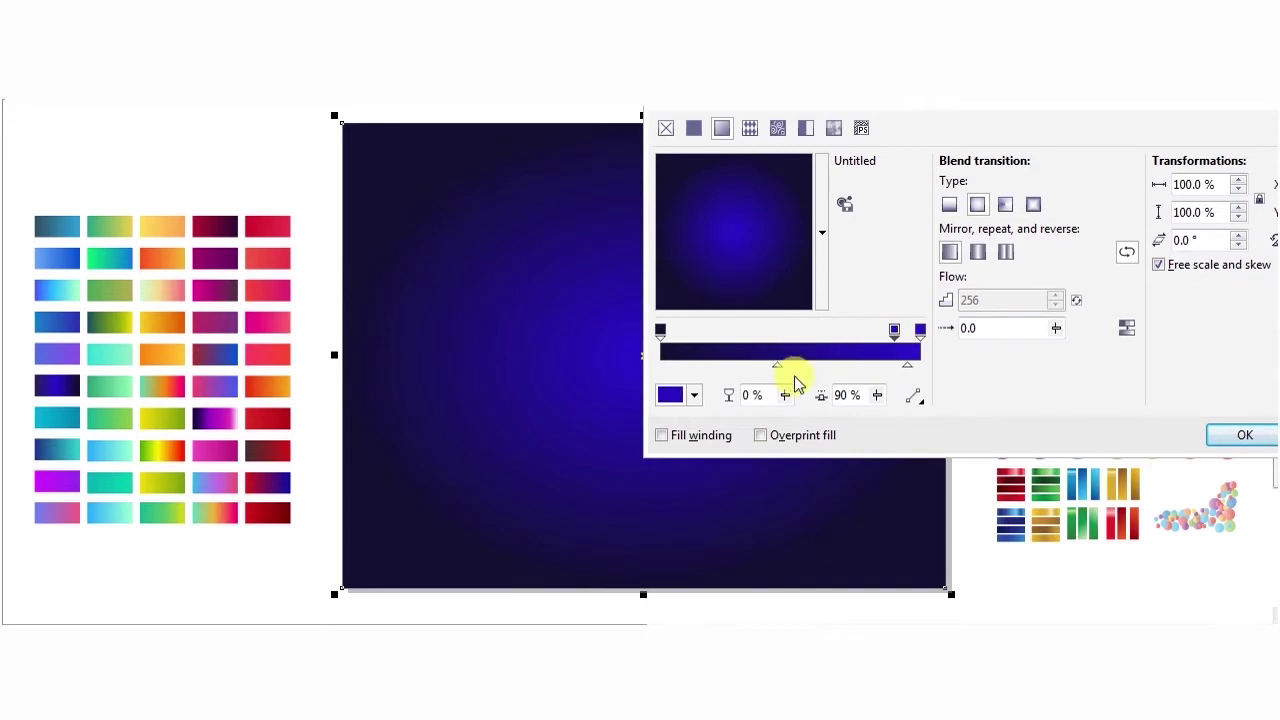
pyautogui.click(680, 395)
pyautogui.click(737, 438)
pyautogui.click(634, 334)
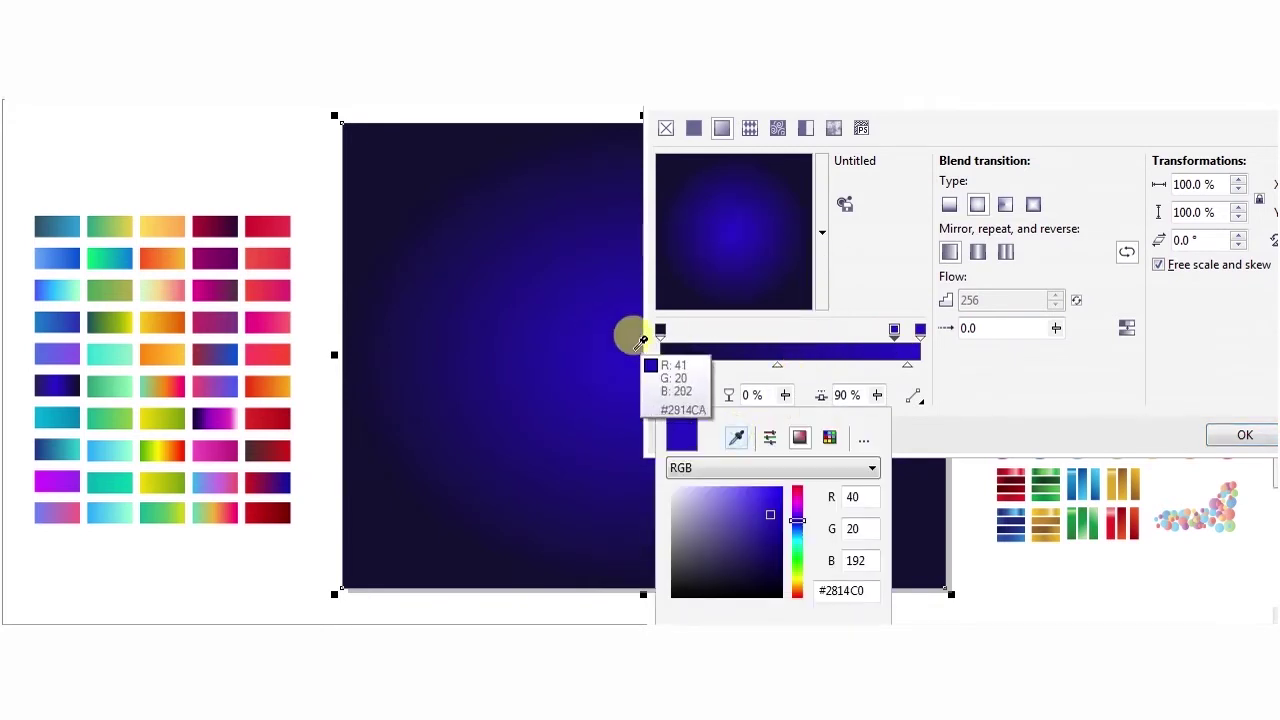
pyautogui.click(1245, 437)
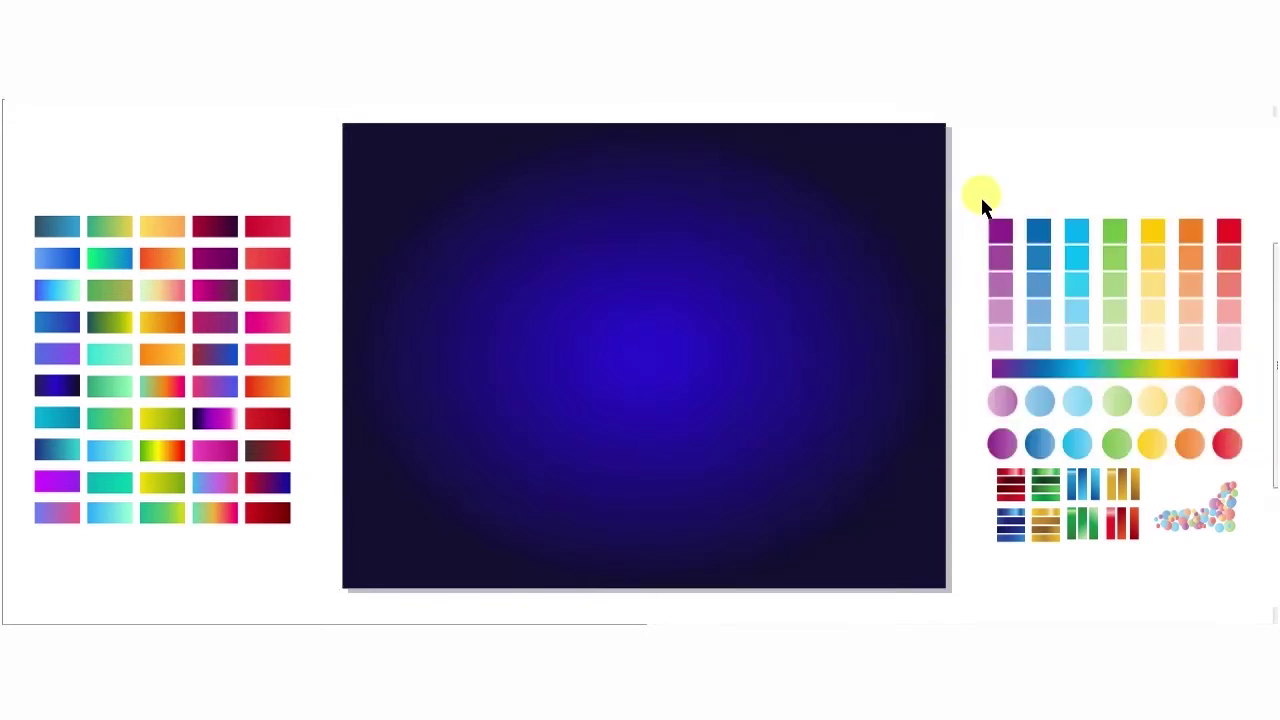
# - Move the gradient's intermediate blue node away from the 90% position towards the middle to widen the glow
pyautogui.press('F11')
pyautogui.moveTo(894, 342); pyautogui.dragTo(847, 344)
pyautogui.click(1240, 435)
# - Bring the halftone dot pattern from the purple design on the earlier page into the blue background
pyautogui.click(999, 231)
pyautogui.click(1007, 171)
pyautogui.press('pageup')
pyautogui.press('pageup')
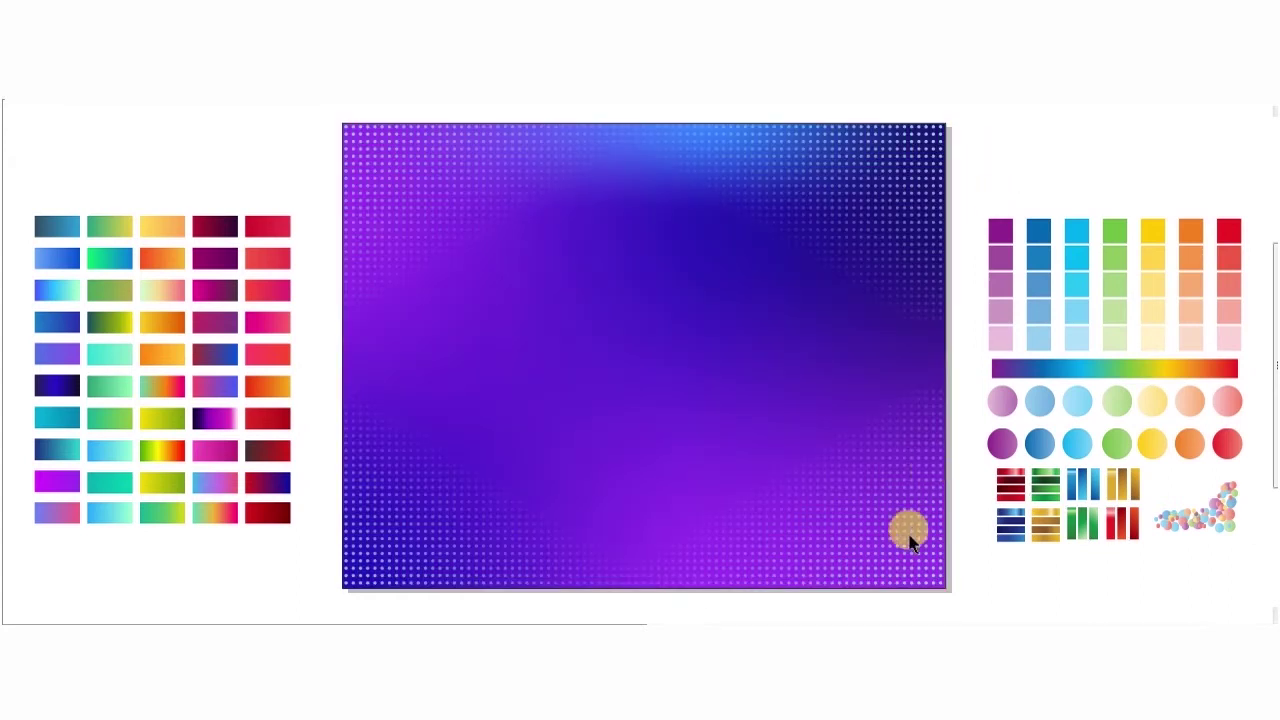
pyautogui.click(909, 533)
pyautogui.click(908, 536)
pyautogui.keyDown('ctrl'); pyautogui.click(902, 544); pyautogui.keyUp('ctrl')
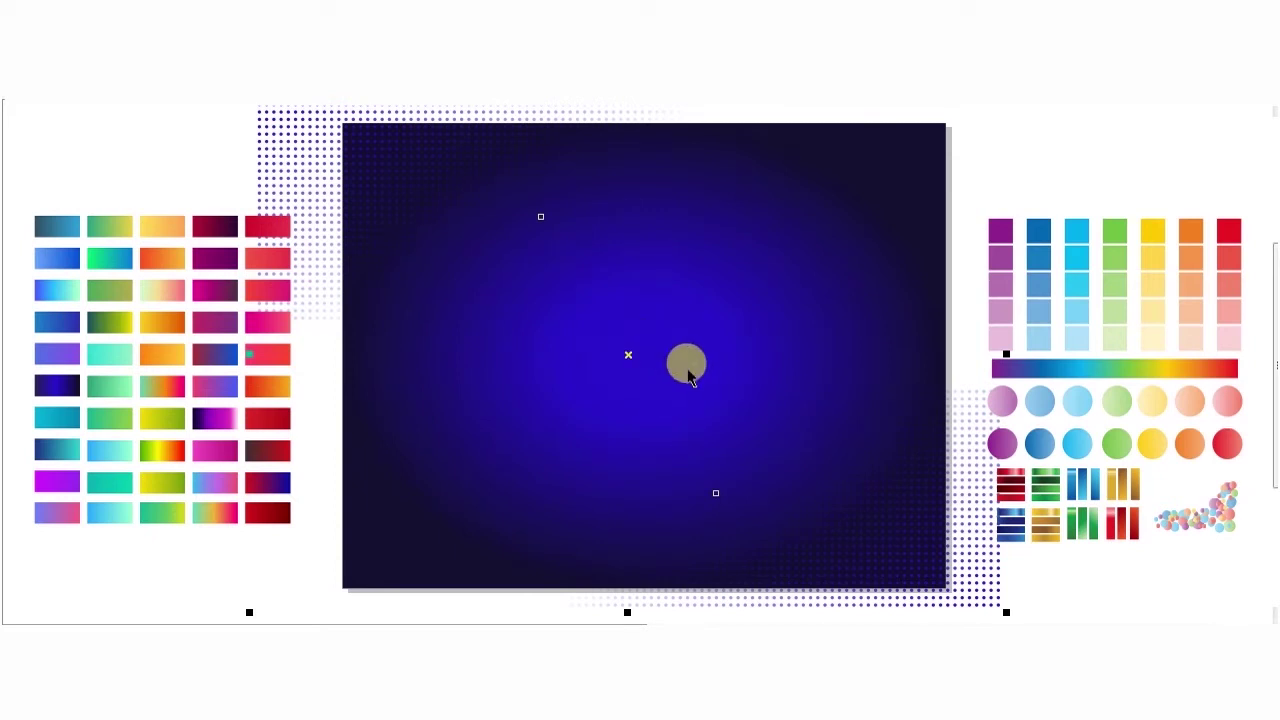
# - Recolour the halftone dots light blue, RGB 41, 140, 245, and finish editing the background's frame contents
pyautogui.hotkey('shift', 'F11')
pyautogui.click(896, 269)
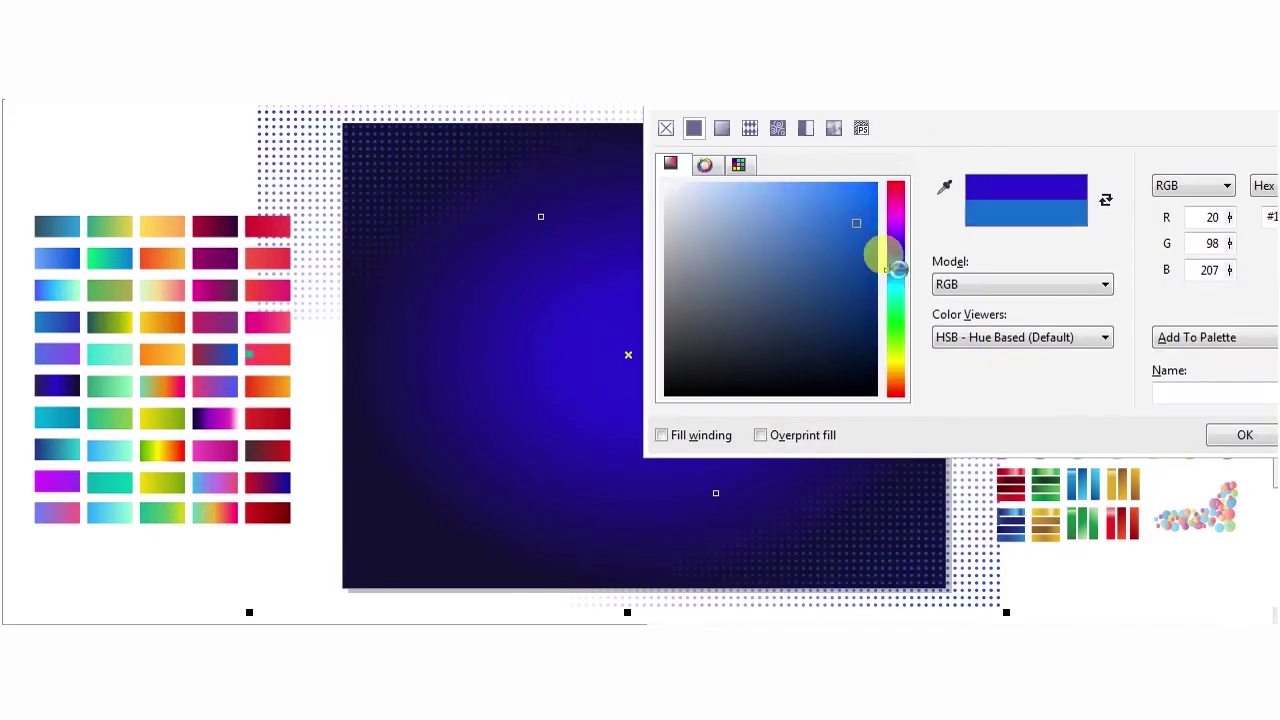
pyautogui.click(841, 192)
pyautogui.click(1242, 436)
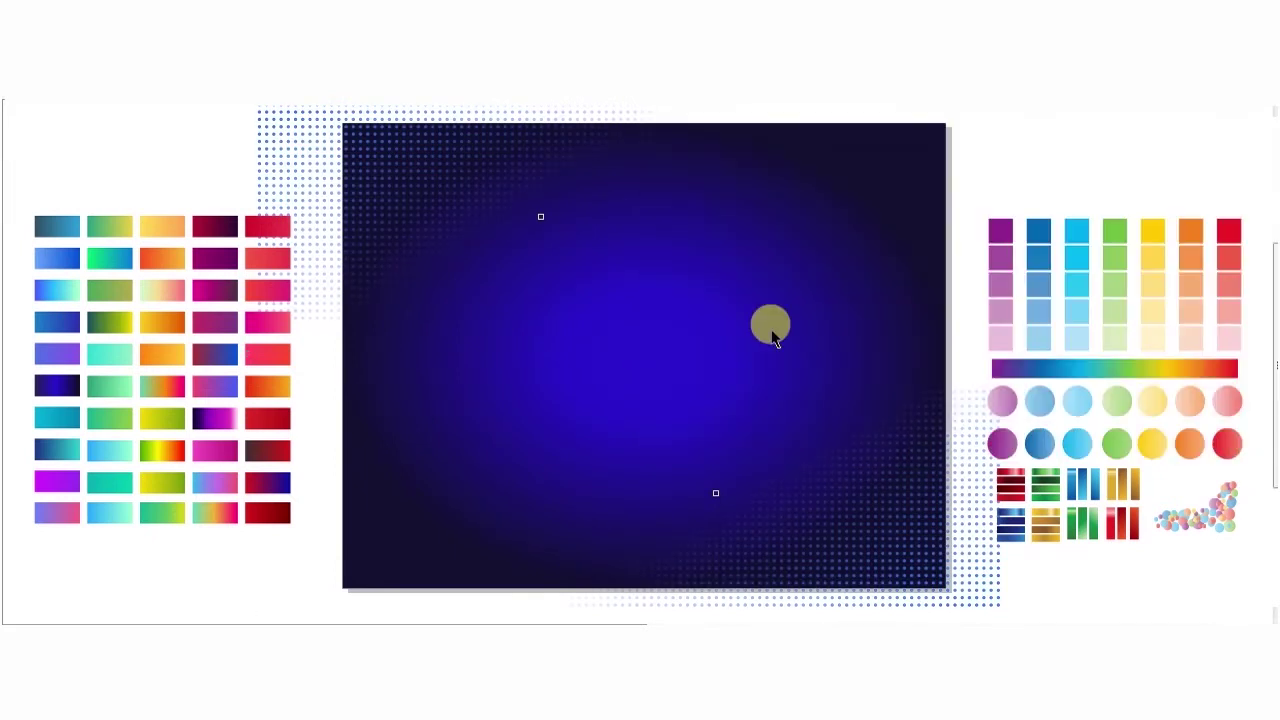
pyautogui.rightClick(960, 503)
pyautogui.press('Escape')
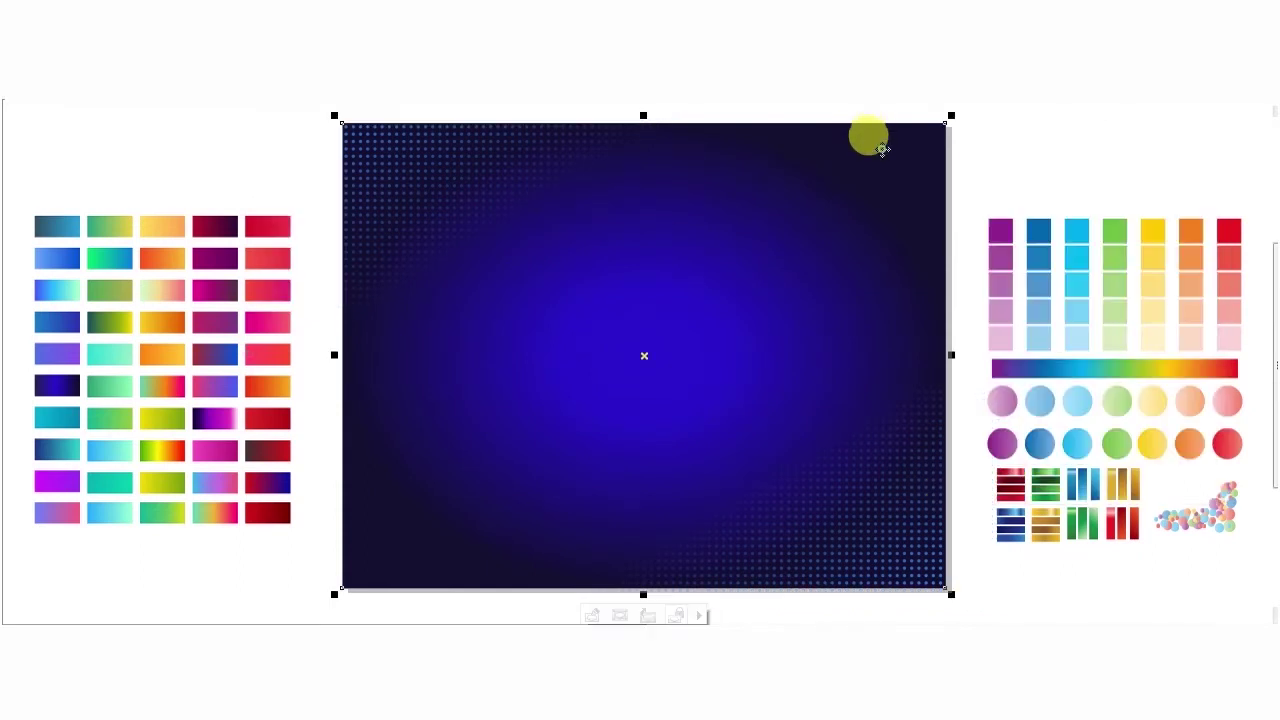
# - Enlarge the halftone pattern around the background, leaving its fill colour as it is
pyautogui.scroll(-2, 918, 512)
pyautogui.moveTo(968, 569); pyautogui.dragTo(1001, 590)
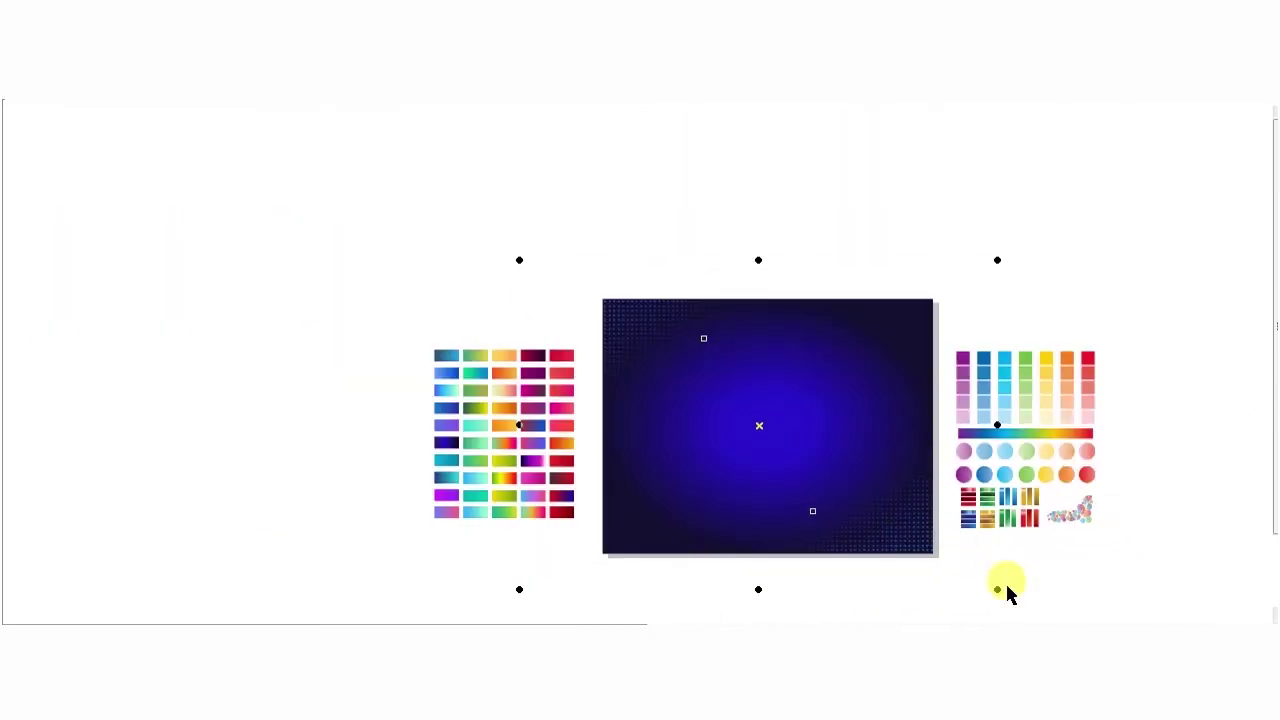
pyautogui.hotkey('shift', 'F11')
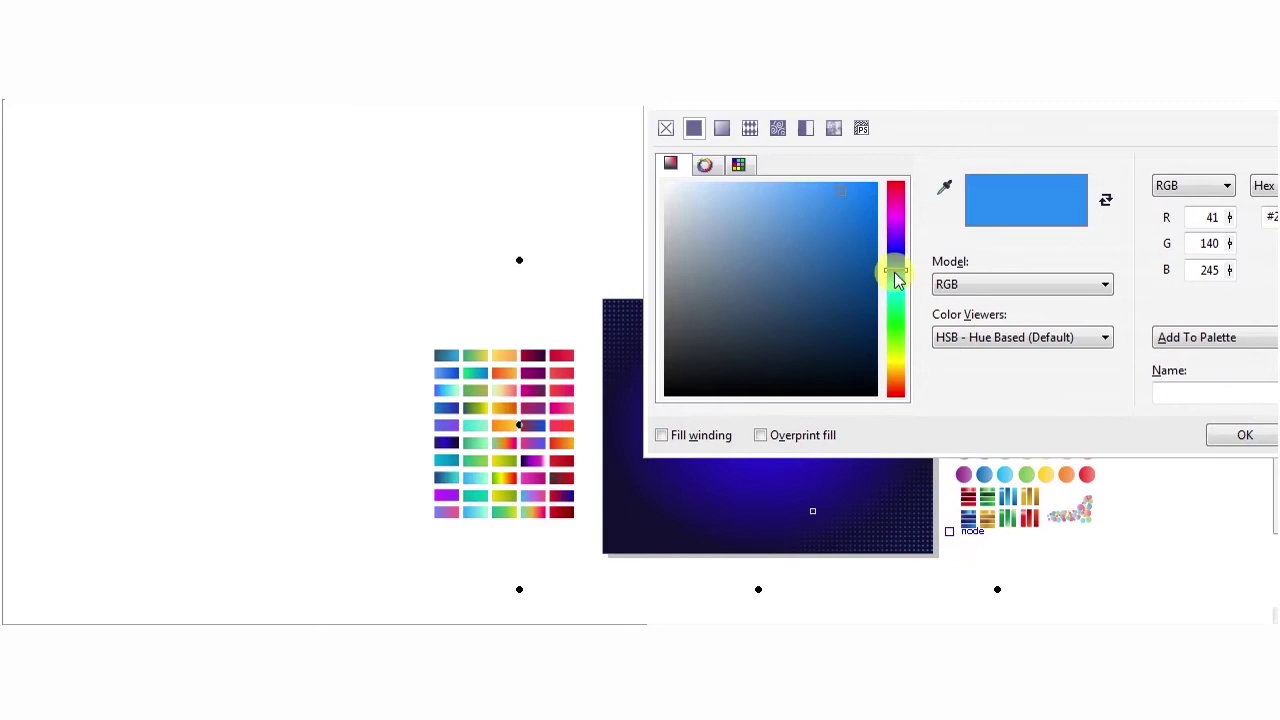
pyautogui.press('Escape')
# - Fill the halftone dots with the background's central blue and lighten that fill colour
pyautogui.press('F2')
pyautogui.moveTo(458, 300); pyautogui.dragTo(954, 512)
pyautogui.click(3, 400)
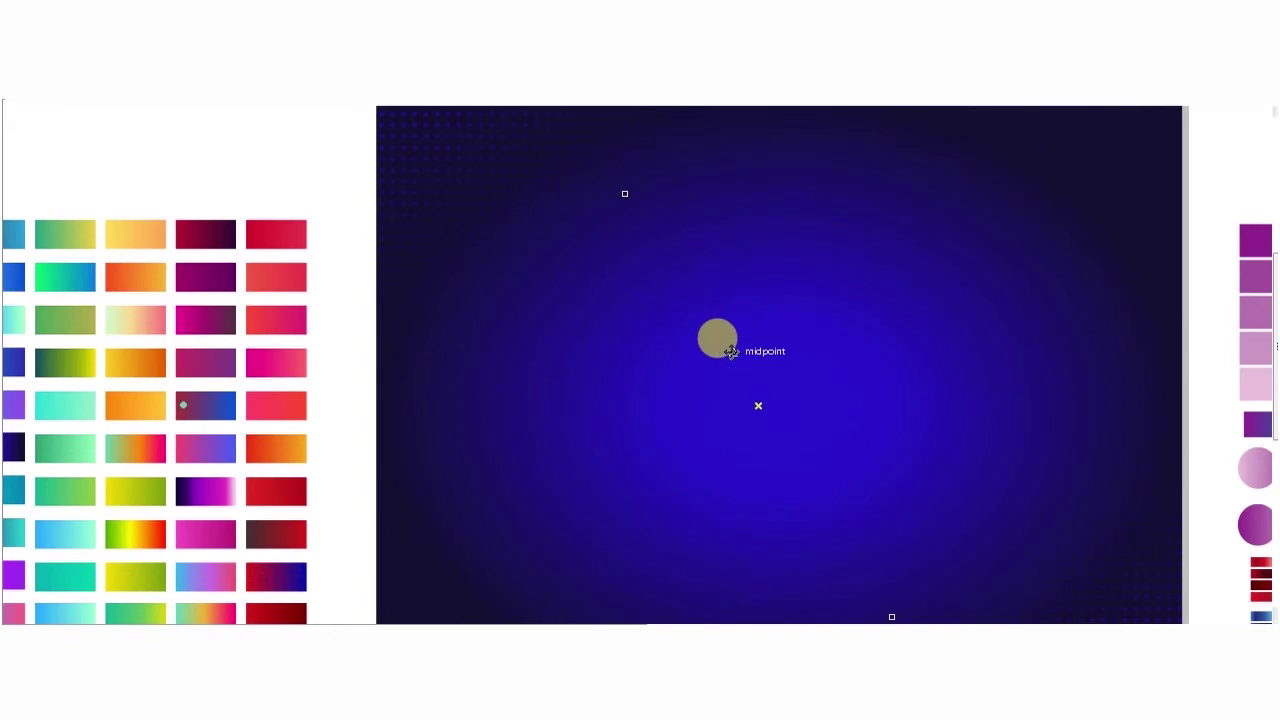
pyautogui.click(731, 351)
pyautogui.moveTo(843, 221); pyautogui.dragTo(820, 192)
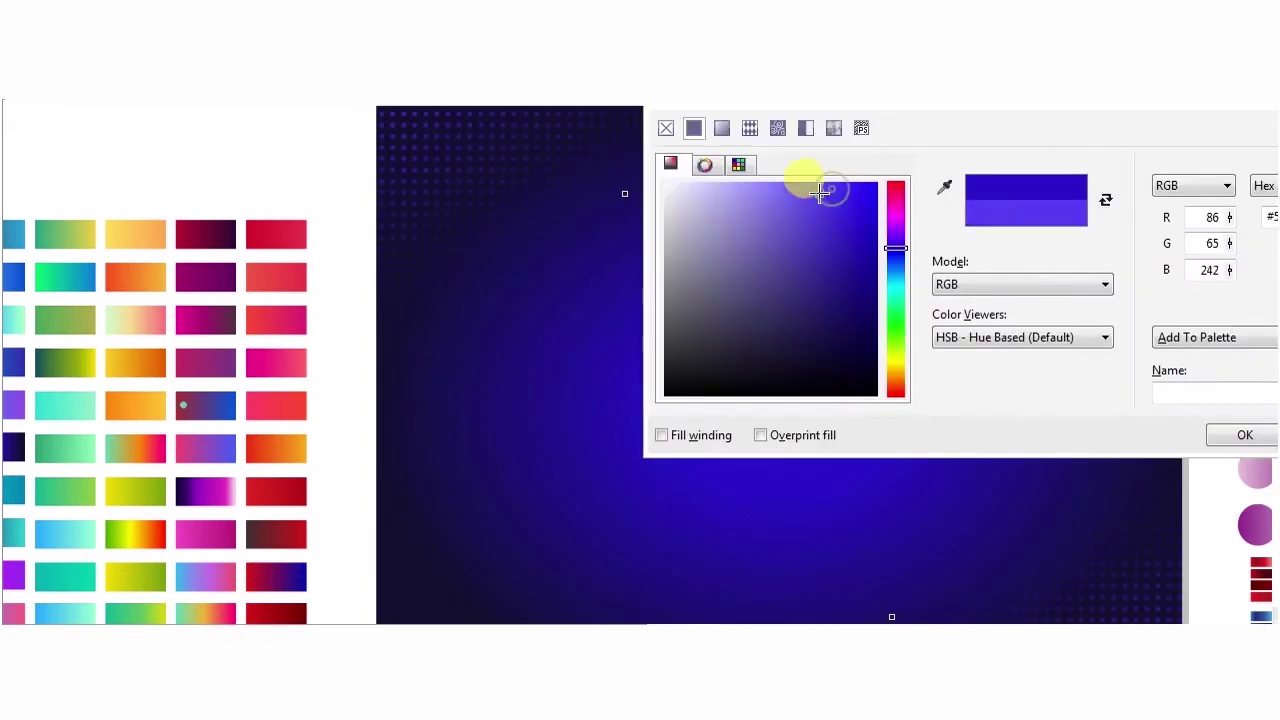
pyautogui.click(1241, 440)
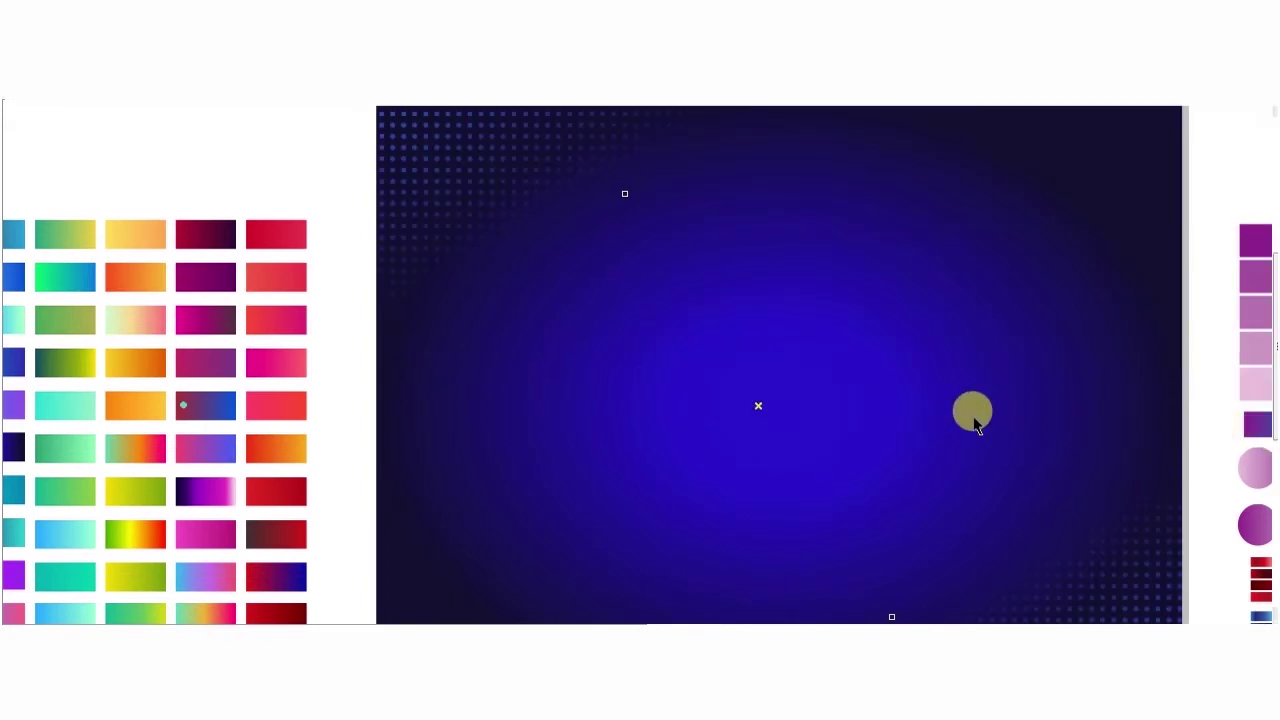
# - Enlarge the halftone pattern further and fine-tune its size so the dots cover only the two opposite corners
pyautogui.scroll(-4, 977, 425)
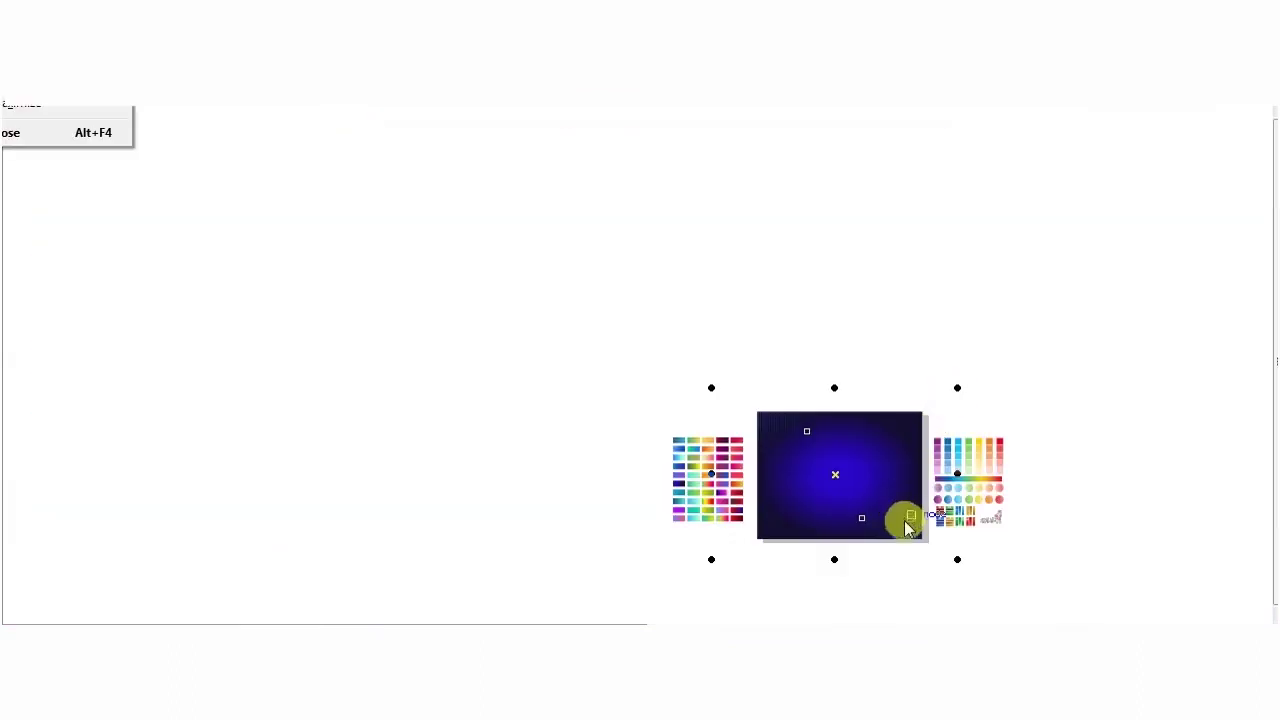
pyautogui.moveTo(957, 559); pyautogui.dragTo(1003, 595)
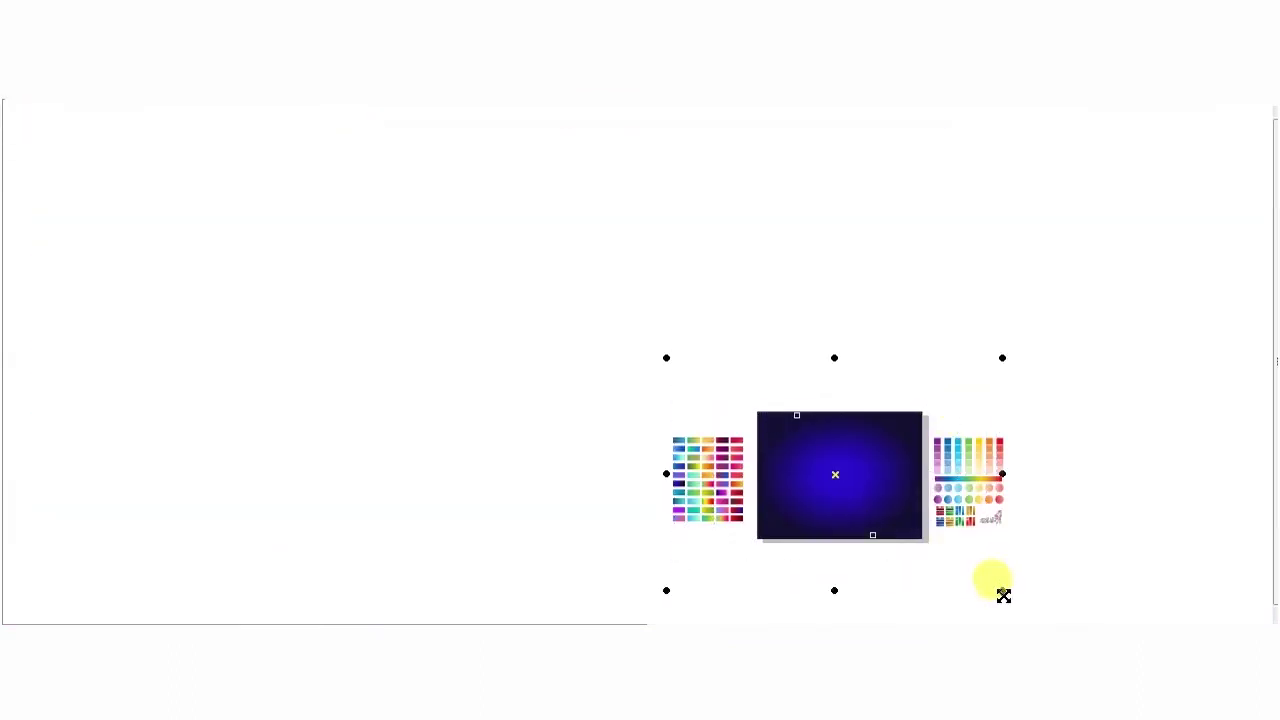
pyautogui.click(900, 517)
pyautogui.moveTo(980, 365); pyautogui.dragTo(943, 402)
pyautogui.press('F2')
pyautogui.moveTo(675, 354); pyautogui.dragTo(988, 598)
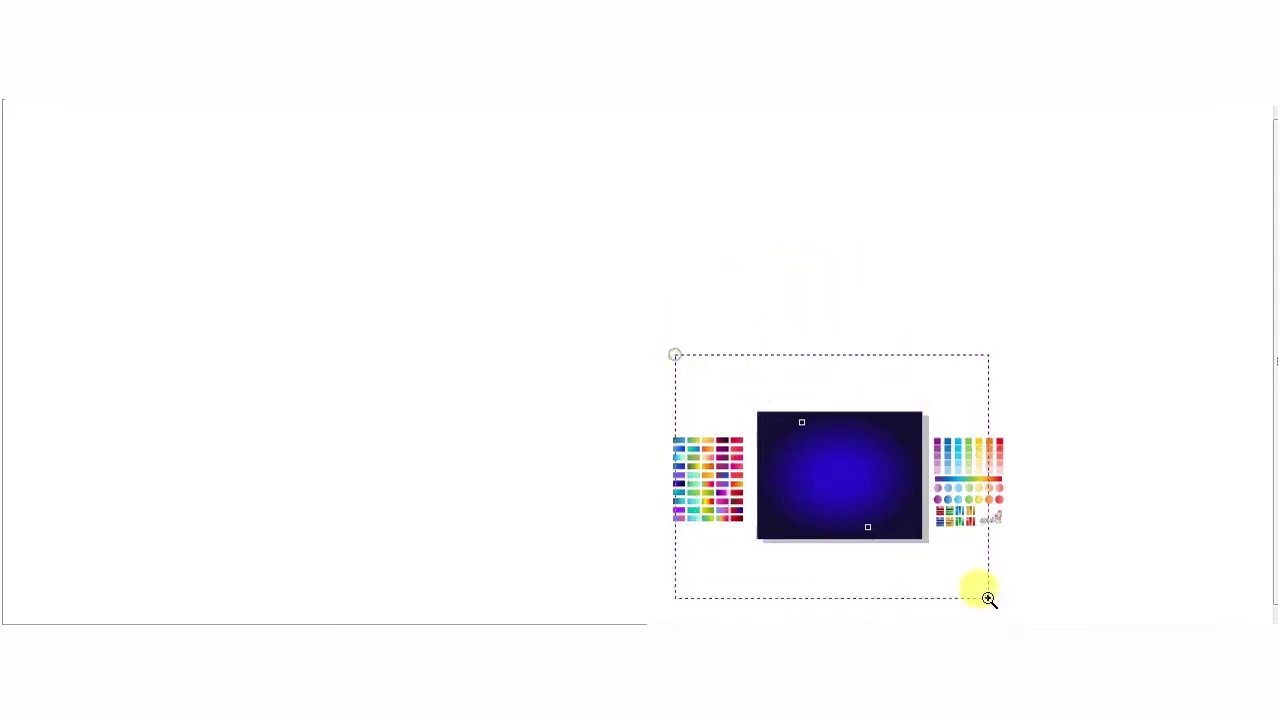
pyautogui.click(794, 466)
pyautogui.moveTo(948, 140); pyautogui.dragTo(429, 493)
pyautogui.press('F2')
pyautogui.moveTo(557, 220); pyautogui.dragTo(916, 259)
pyautogui.scroll(-2, 771, 336)
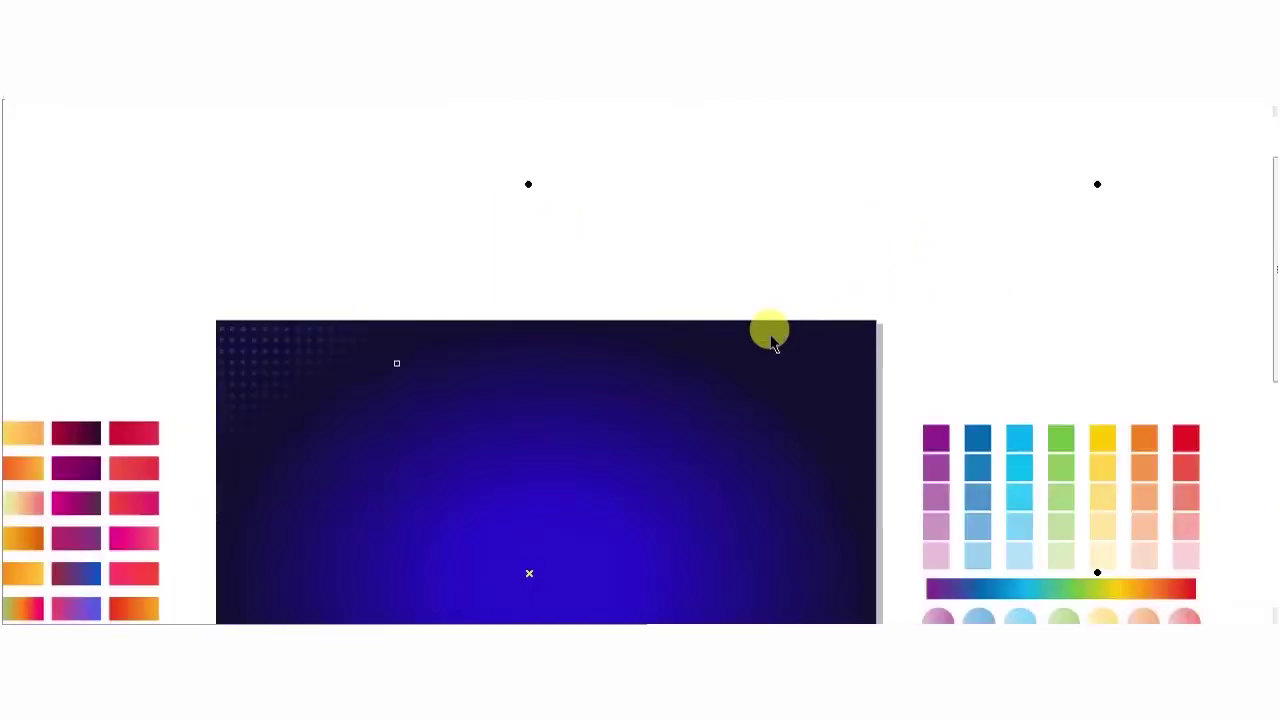
# - Rotate a copy of the halftone pattern about a quarter turn so its dots fill the other two corners
pyautogui.scroll(-2, 773, 345)
pyautogui.click(785, 440)
pyautogui.click(898, 259)
pyautogui.click(806, 571)
pyautogui.moveTo(807, 566)
pyautogui.mouseDown()
pyautogui.moveTo(858, 440)
pyautogui.moveTo(800, 560)
pyautogui.mouseUp()
pyautogui.click(795, 556)
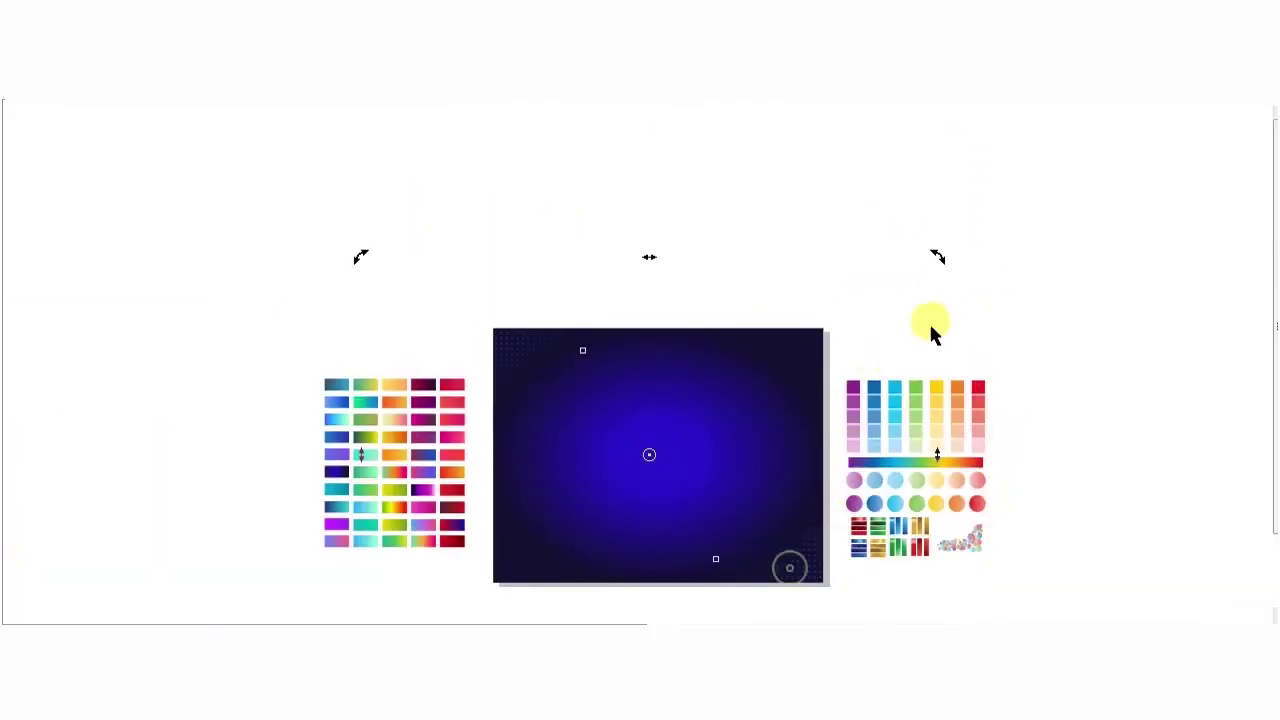
pyautogui.moveTo(938, 258); pyautogui.dragTo(485, 225)
pyautogui.click(917, 263)
pyautogui.press('F4')
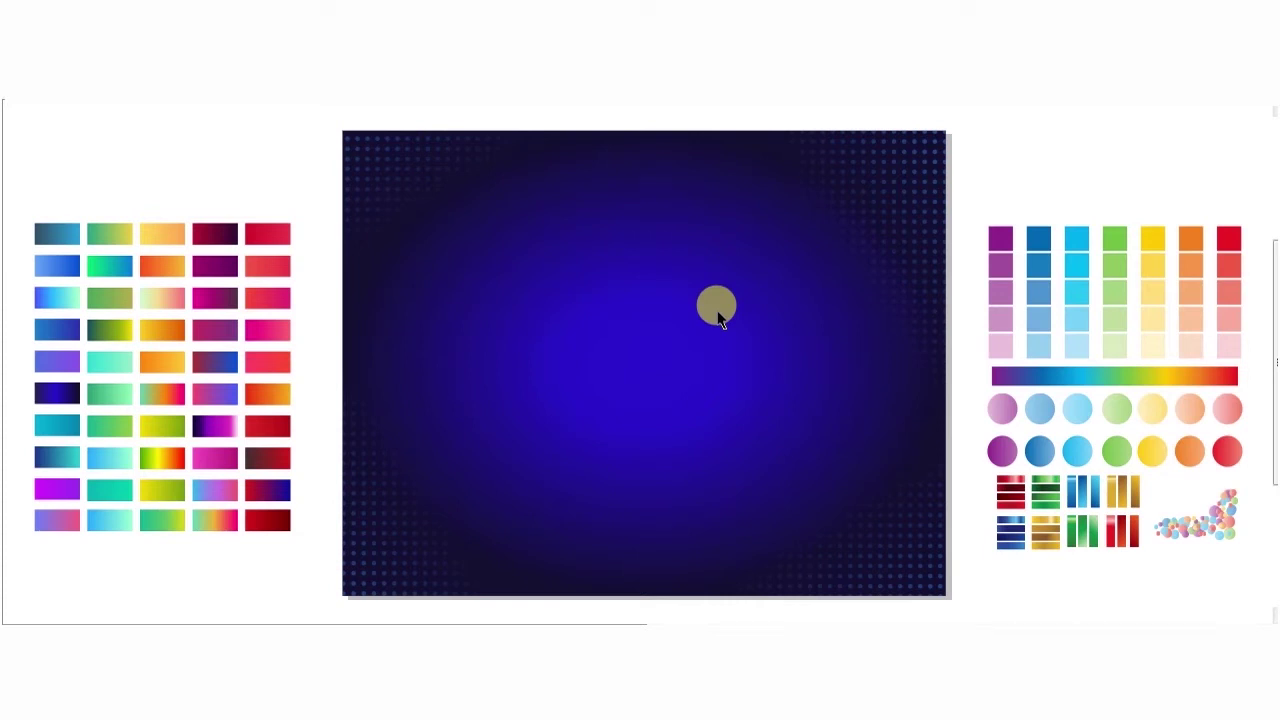
# - Draw a small circle above the background's centre and fill it with light cyan
pyautogui.press('F7')
pyautogui.moveTo(651, 255); pyautogui.dragTo(647, 262)
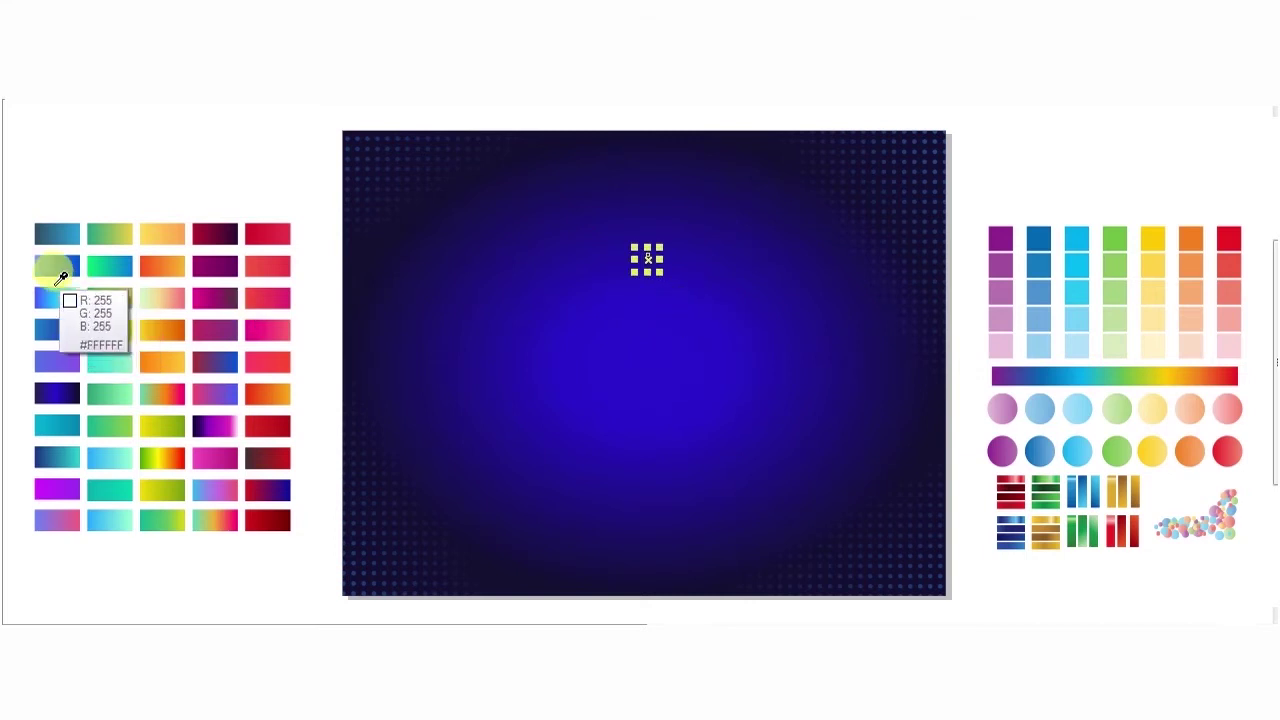
pyautogui.press('F2')
pyautogui.moveTo(514, 201); pyautogui.dragTo(747, 341)
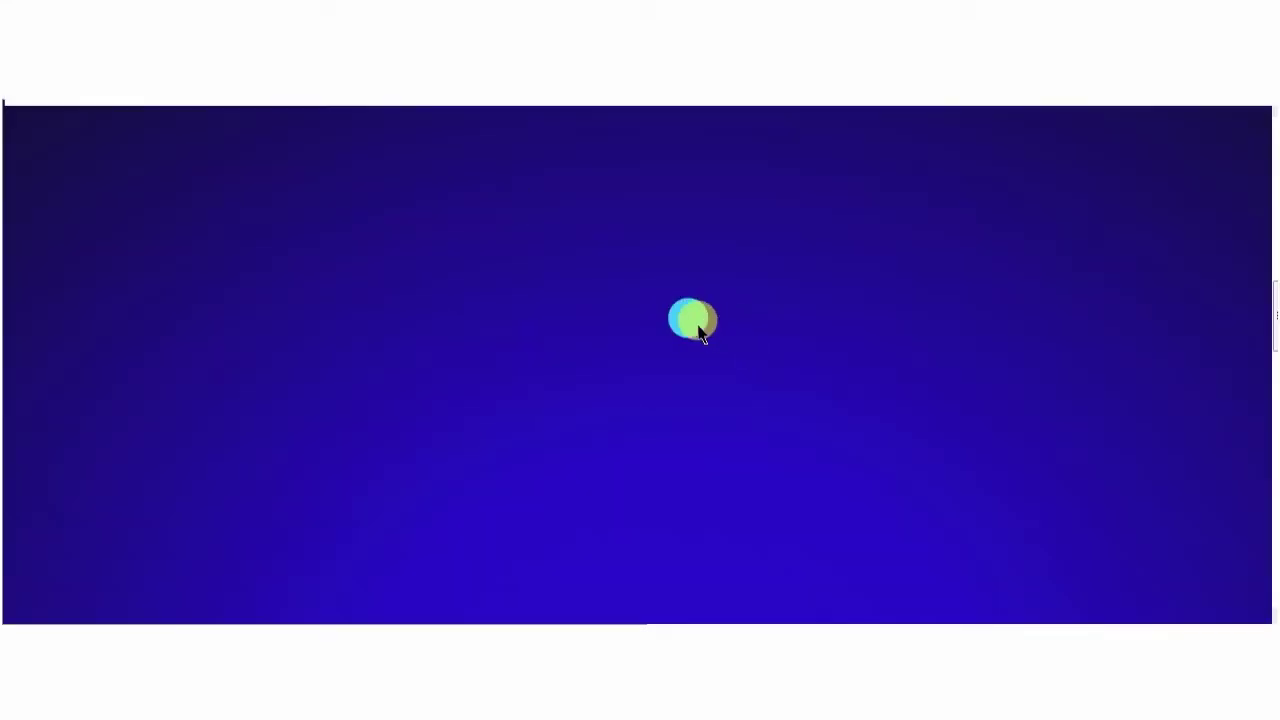
# - Duplicate the cyan circle downward at equal spacing to make a vertical column of five
pyautogui.moveTo(705, 300); pyautogui.dragTo(688, 378)
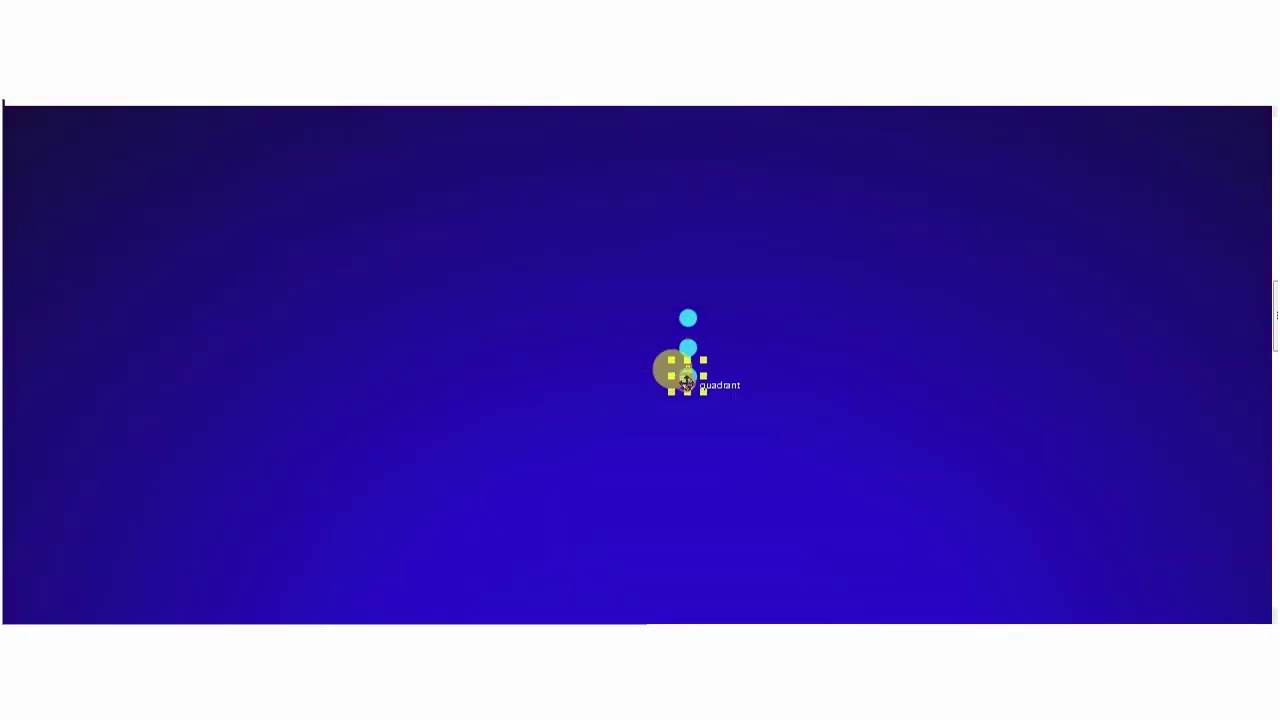
pyautogui.hotkey('ctrl', 'r')
pyautogui.hotkey('ctrl', 'r')
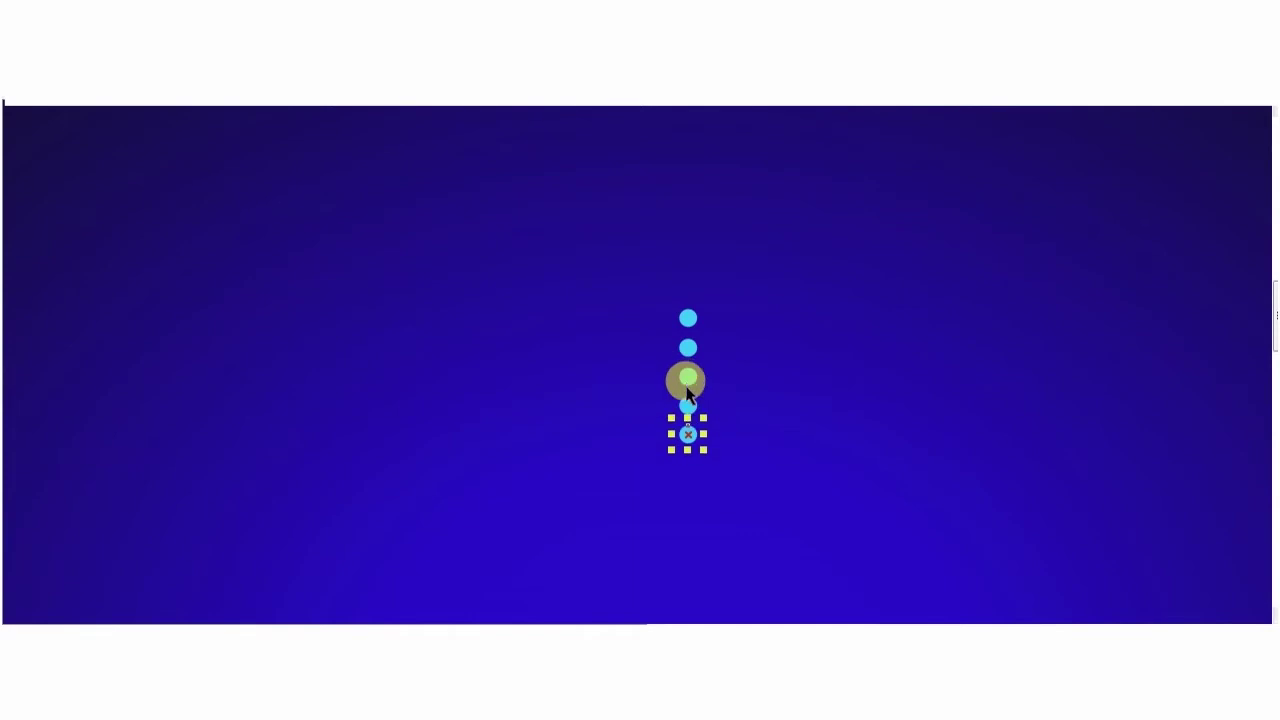
pyautogui.moveTo(693, 428); pyautogui.dragTo(693, 431)
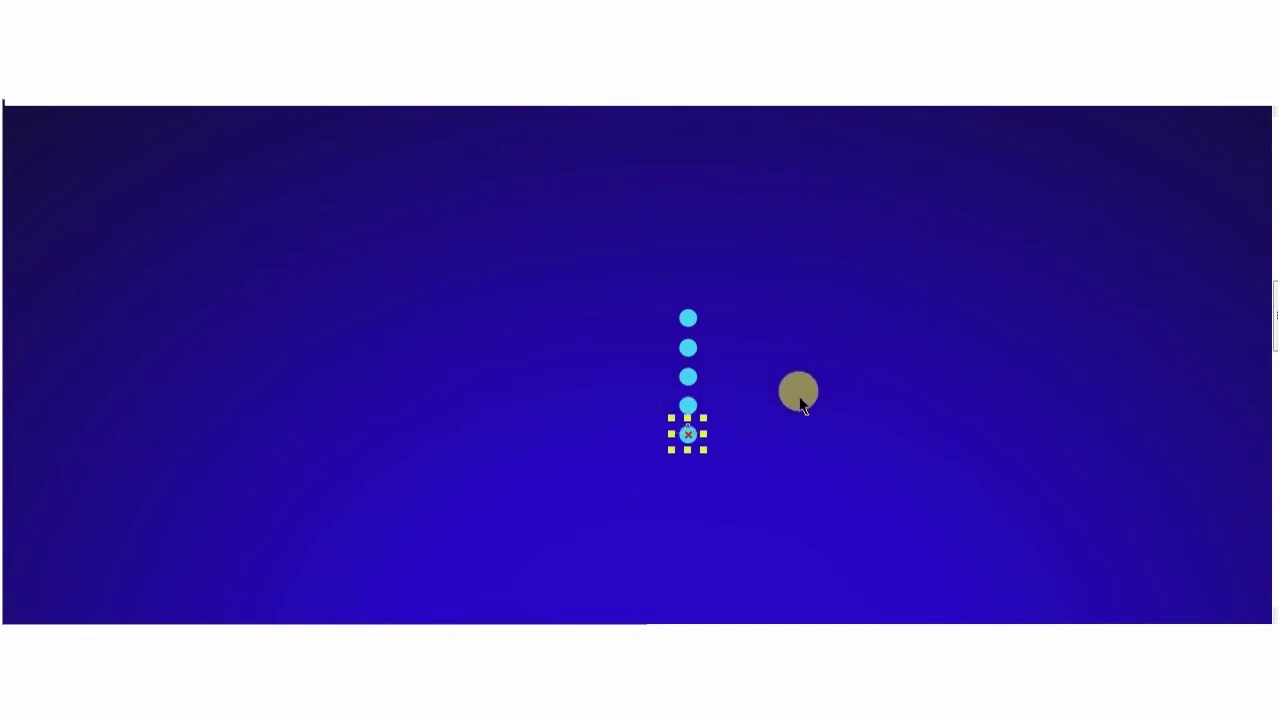
pyautogui.click(754, 428)
# - Delete the three middle circles, keeping only the top and bottom ones
pyautogui.click(690, 408)
pyautogui.press('Delete')
pyautogui.click(689, 378)
pyautogui.press('Delete')
pyautogui.click(689, 347)
pyautogui.press('Delete')
# - Recolour the bottom circle medium blue and blend it with the cyan top circle using three intermediate circles
pyautogui.click(692, 432)
pyautogui.click(3, 445)
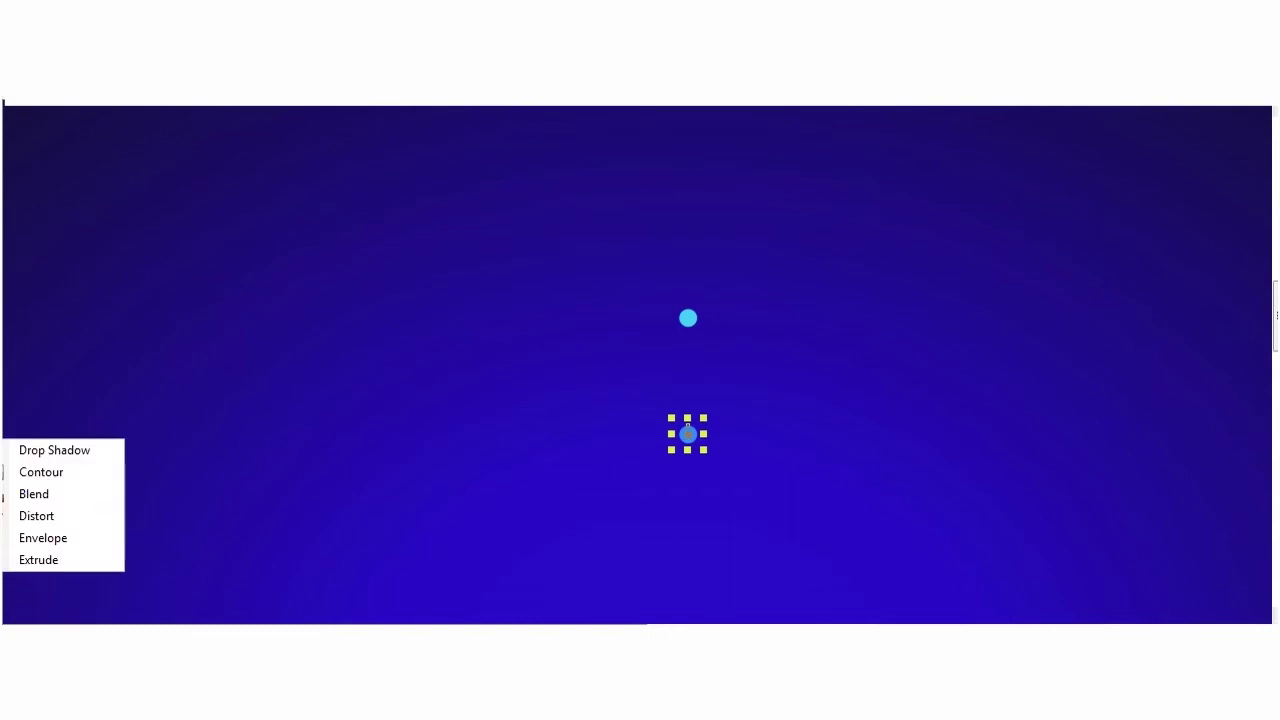
pyautogui.click(35, 491)
pyautogui.moveTo(693, 430); pyautogui.dragTo(692, 316)
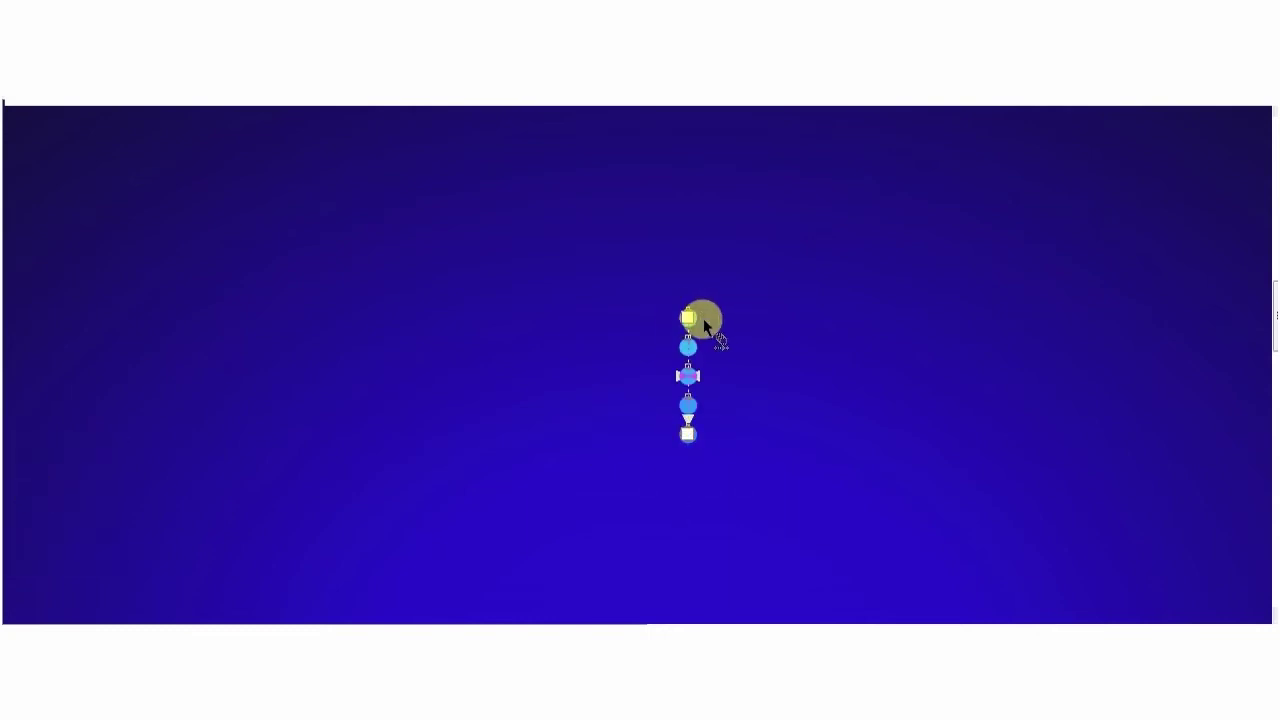
# - Place a copy of the blended dot column straight below it in the lower part of the background
pyautogui.scroll(-2, 709, 325)
pyautogui.moveTo(551, 283); pyautogui.dragTo(752, 460)
pyautogui.scroll(1, 752, 460)
pyautogui.click(673, 238)
pyautogui.moveTo(676, 236); pyautogui.dragTo(669, 489)
pyautogui.click(685, 192)
pyautogui.click(670, 188)
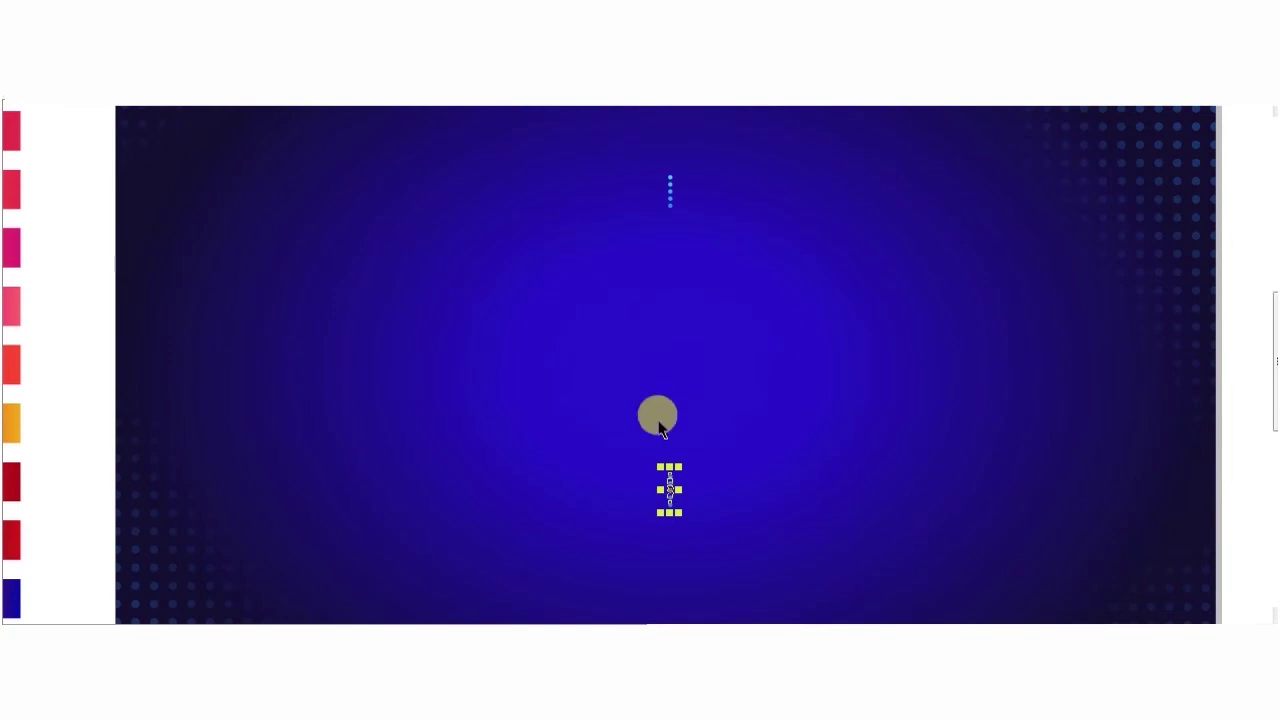
# - Rotate the lower dot column so its blue end faces the centre and its cyan end points outward
pyautogui.press('F2')
pyautogui.moveTo(632, 439); pyautogui.dragTo(715, 544)
pyautogui.click(619, 355)
pyautogui.moveTo(640, 270); pyautogui.dragTo(654, 374)
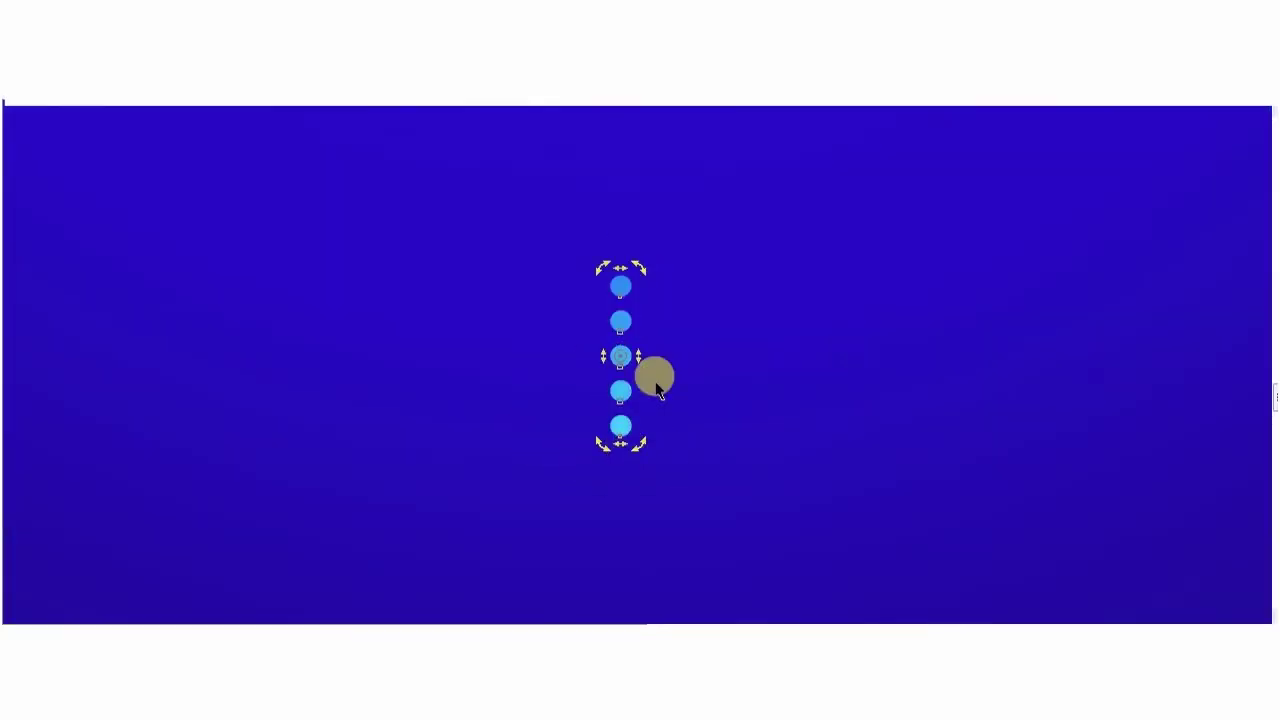
# - Select the upper and lower dot columns together as one selection
pyautogui.scroll(-3, 654, 370)
pyautogui.scroll(2, 655, 207)
pyautogui.click(655, 207)
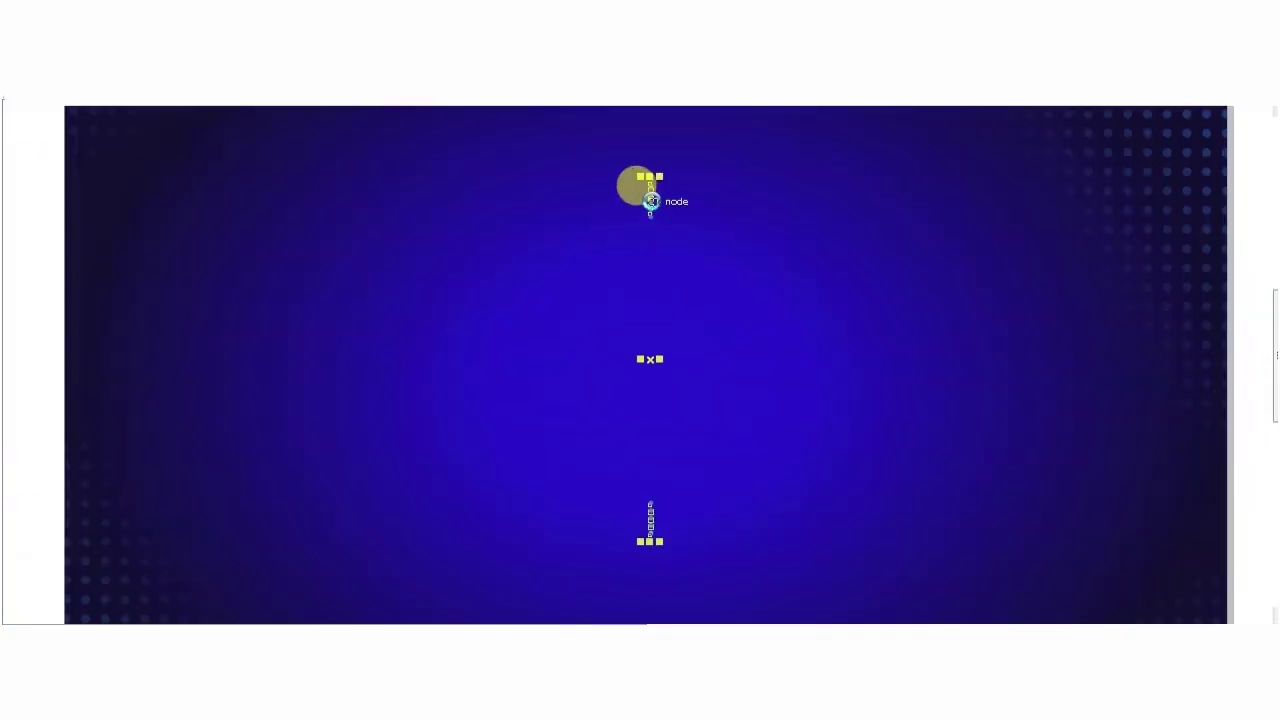
pyautogui.click(638, 376)
pyautogui.moveTo(660, 199)
pyautogui.mouseDown()
pyautogui.moveTo(648, 198)
pyautogui.moveTo(683, 210)
pyautogui.moveTo(657, 196)
pyautogui.mouseUp()
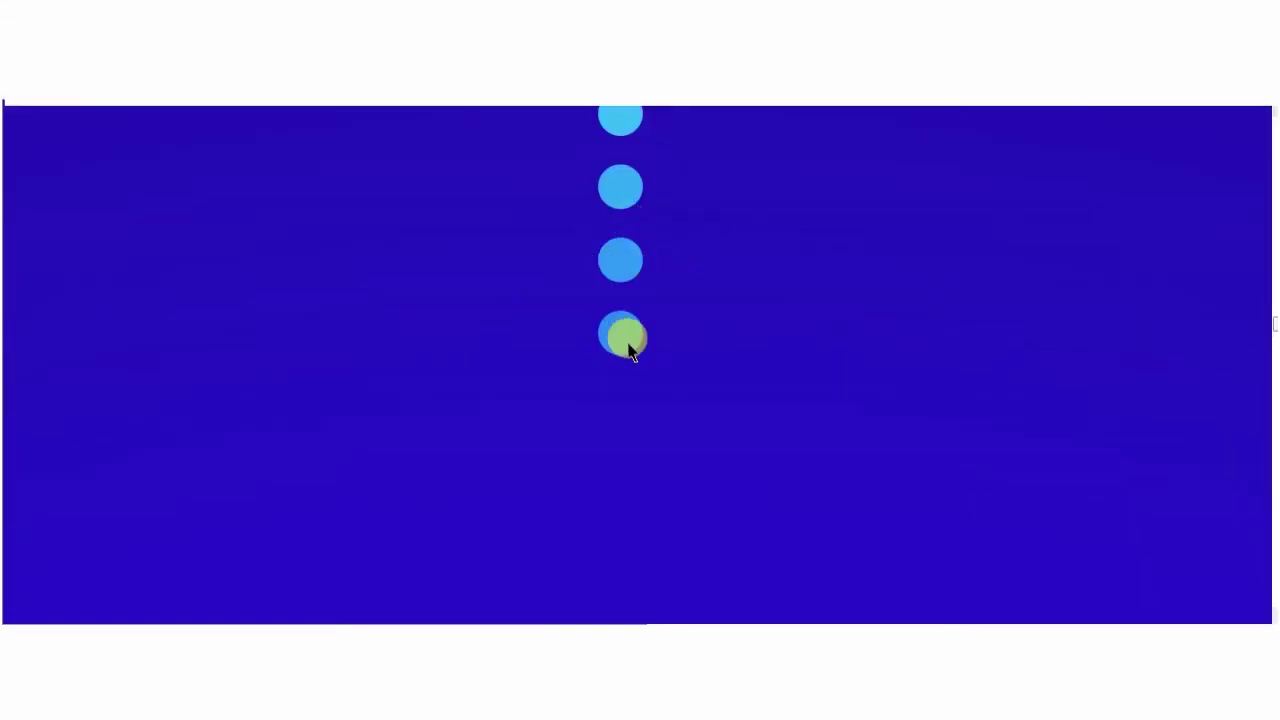
# - Shrink the blue circle at the inner end of the upper dot column
pyautogui.click(623, 337)
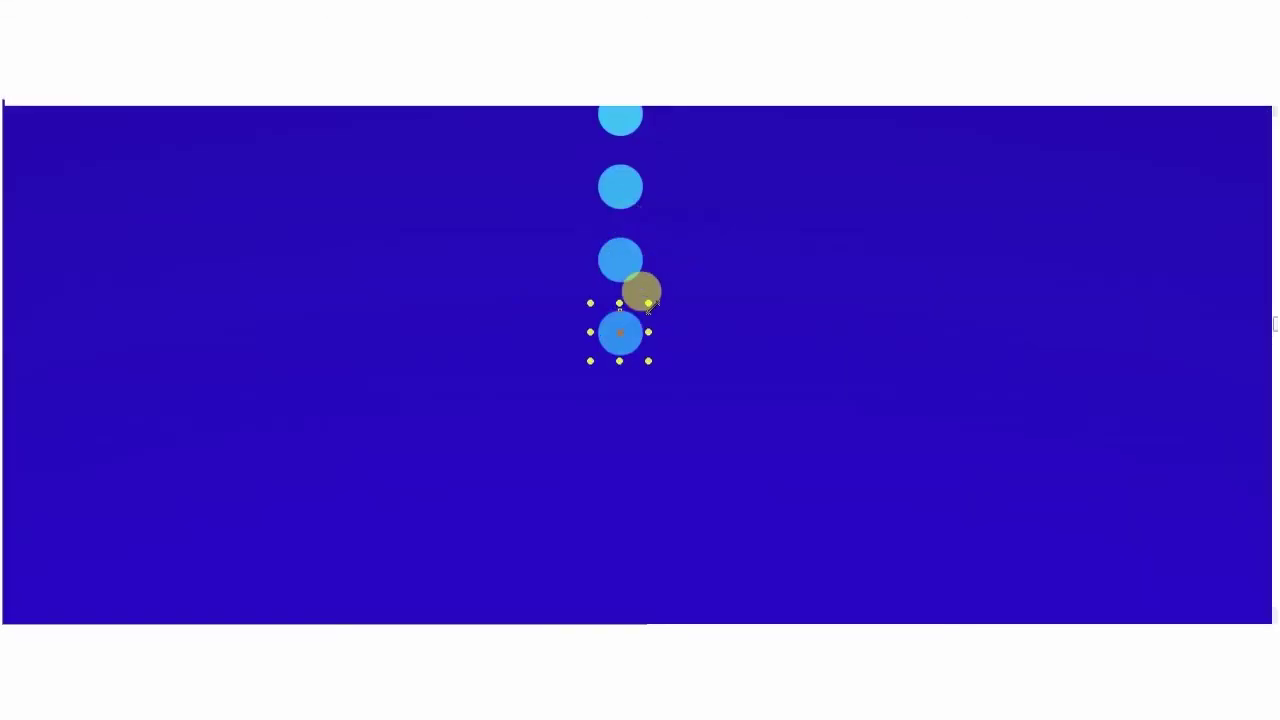
pyautogui.scroll(-5, 662, 350)
pyautogui.press('F2')
pyautogui.moveTo(589, 286); pyautogui.dragTo(703, 457)
pyautogui.scroll(-2, 703, 457)
pyautogui.click(664, 539)
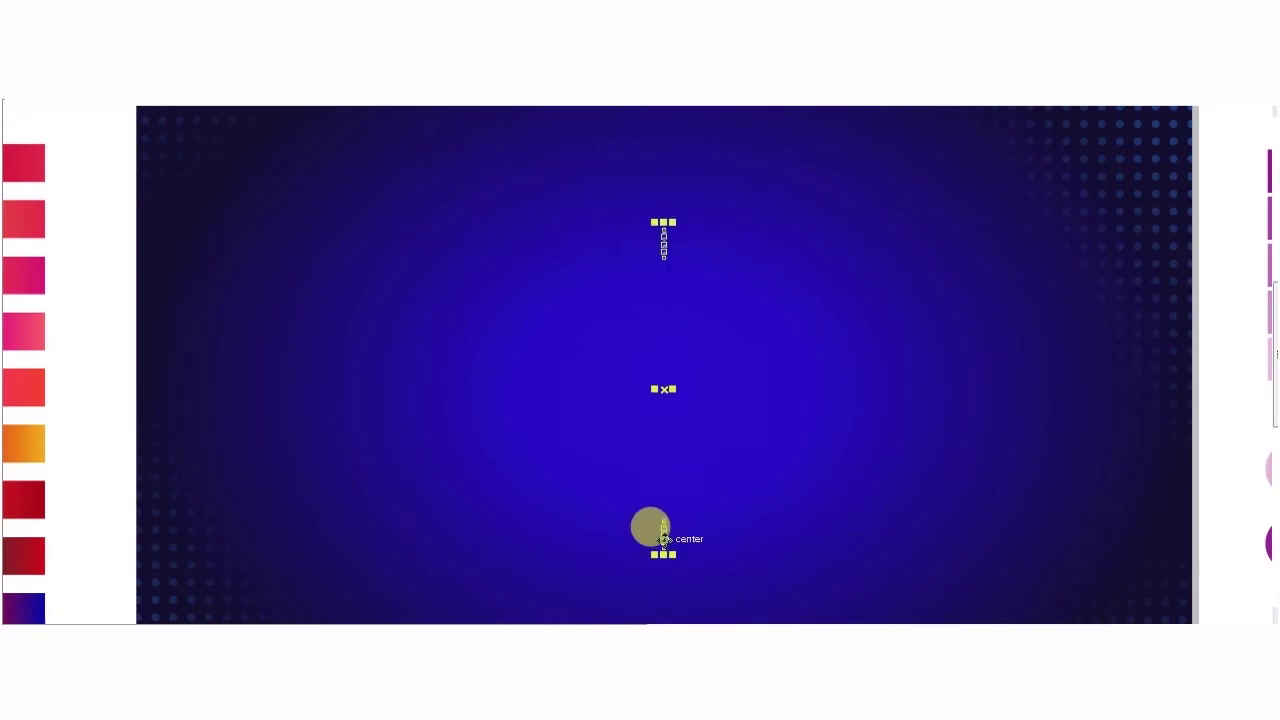
# - Rotate the upper and lower dot columns around their shared centre by 2° with 179 copies to form a ring
pyautogui.click(1120, 390)
pyautogui.click(661, 245)
pyautogui.click(666, 235)
pyautogui.moveTo(1228, 183); pyautogui.dragTo(643, 284)
pyautogui.moveTo(665, 222); pyautogui.dragTo(665, 526)
pyautogui.keyDown('shift'); pyautogui.click(665, 239); pyautogui.keyUp('shift')
pyautogui.hotkey('alt', 'F8')
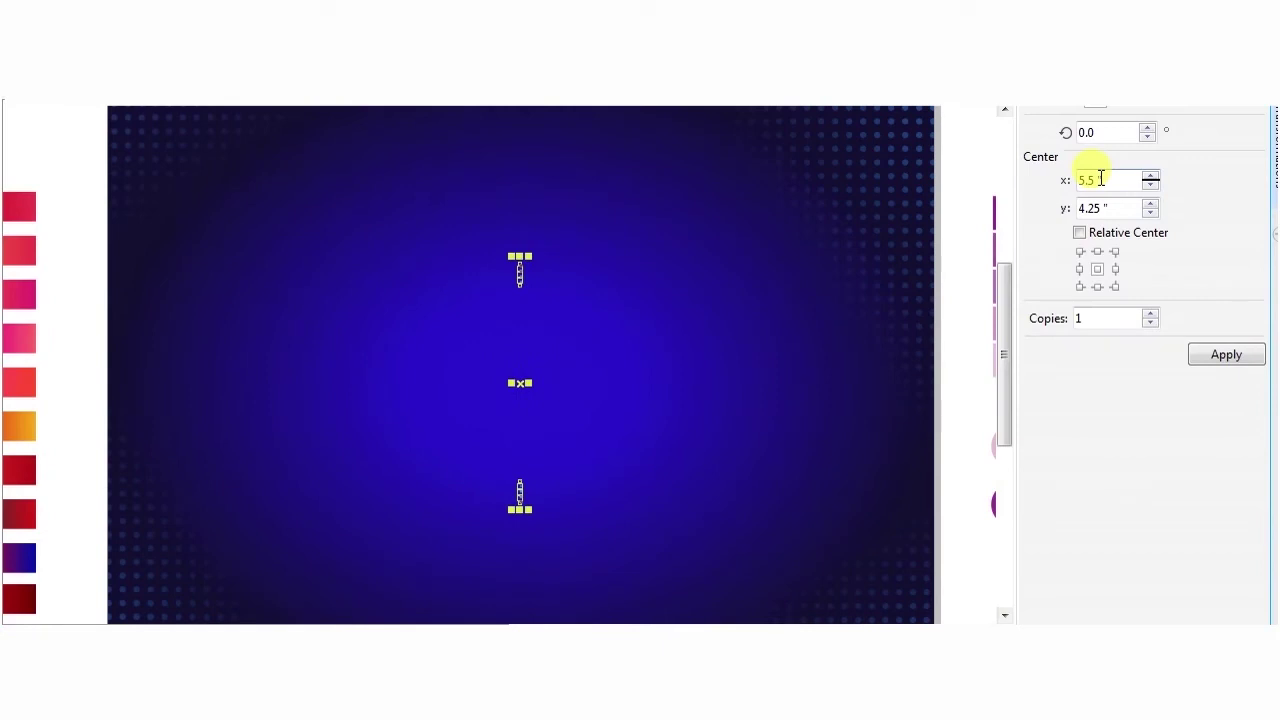
pyautogui.doubleClick(1116, 137)
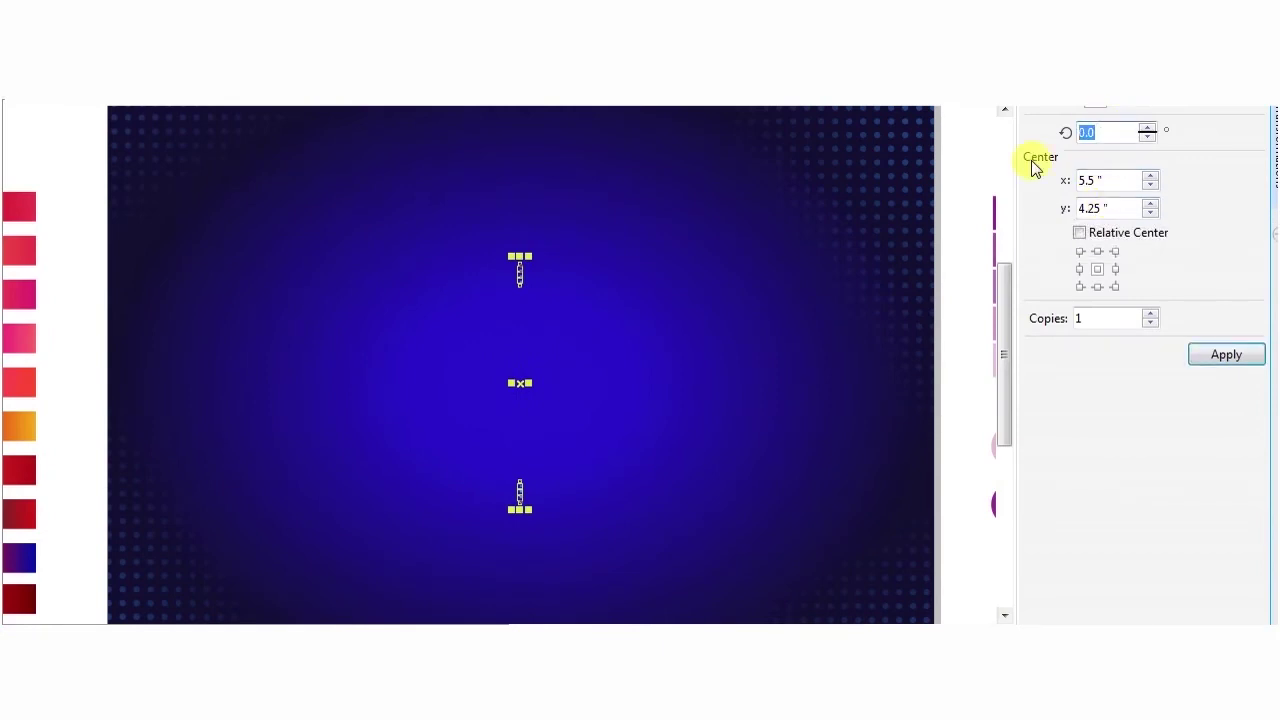
pyautogui.doubleClick(1103, 317)
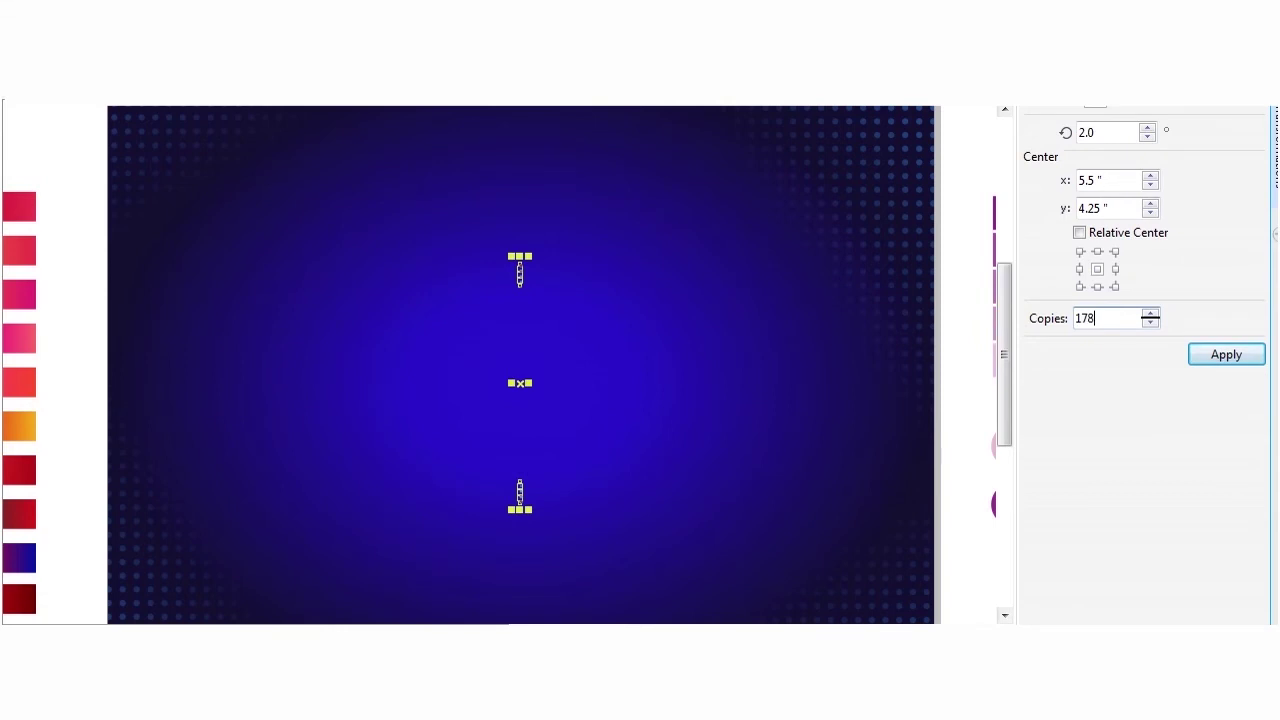
pyautogui.click(1225, 355)
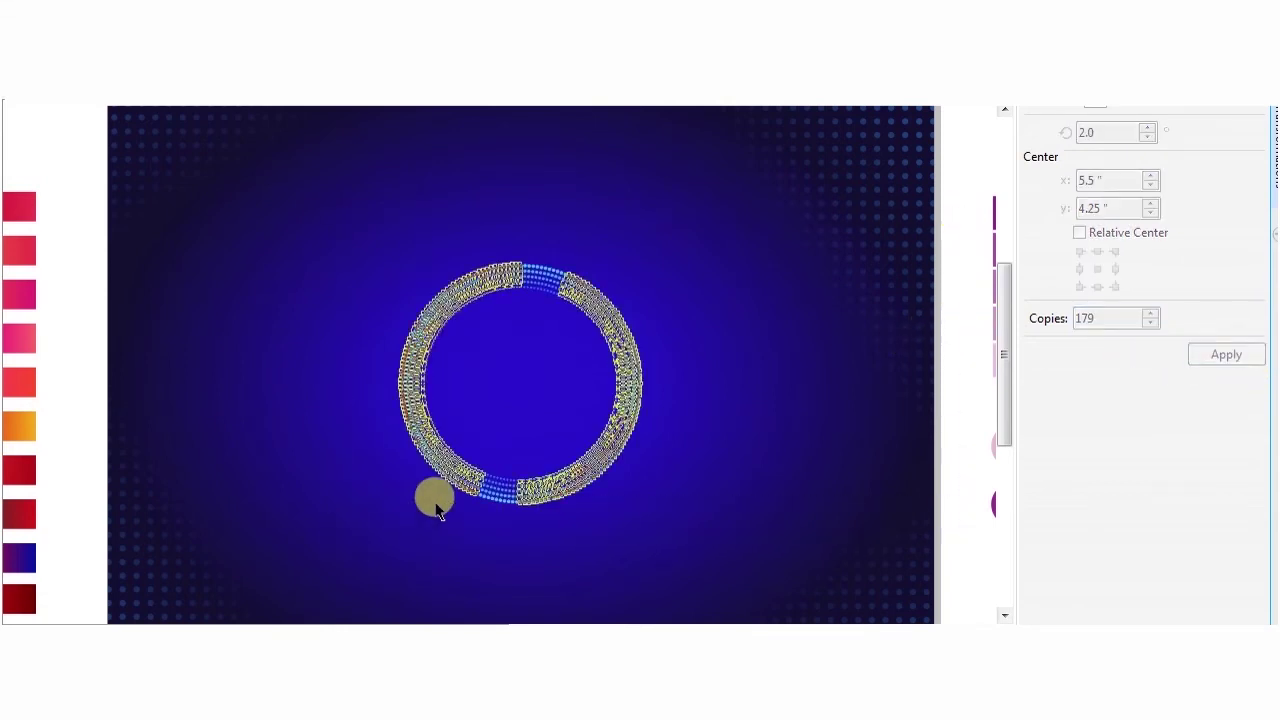
# - Add an enlarged concentric copy of the dot ring around the original ring
pyautogui.scroll(5, 583, 309)
pyautogui.scroll(-7, 583, 309)
pyautogui.press('F2')
pyautogui.moveTo(262, 179); pyautogui.dragTo(777, 498)
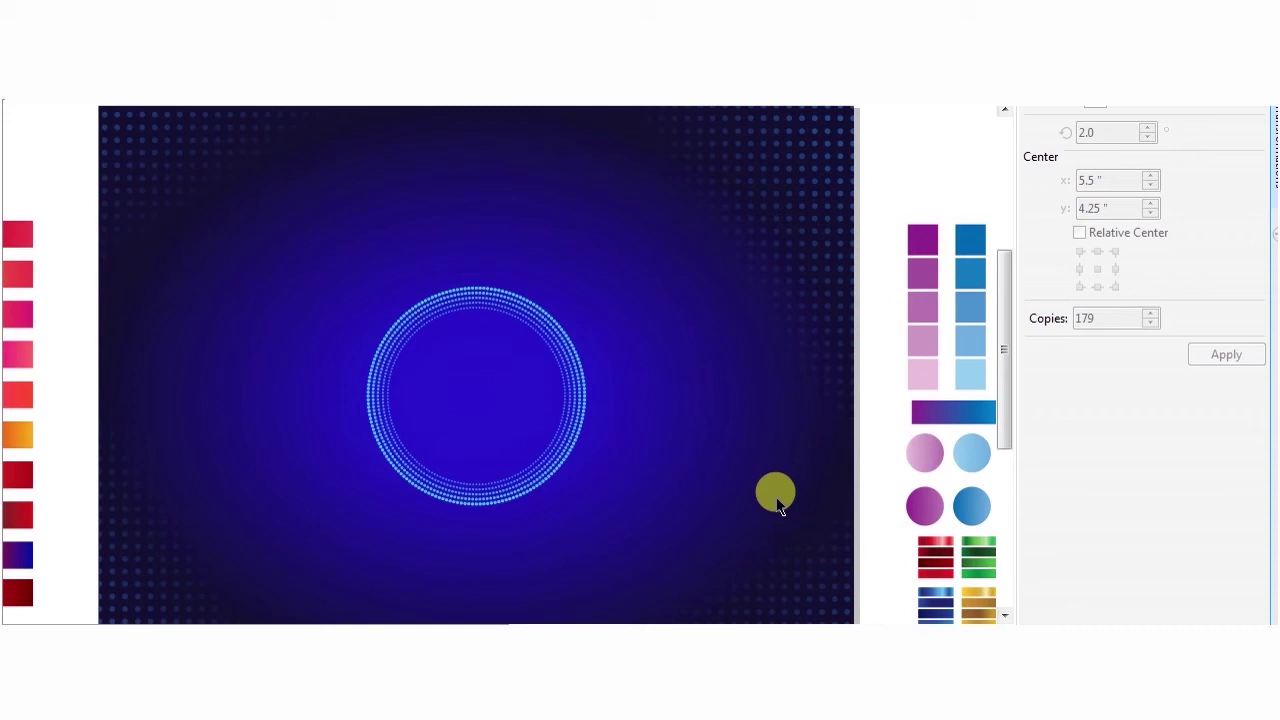
pyautogui.moveTo(870, 226); pyautogui.dragTo(314, 536)
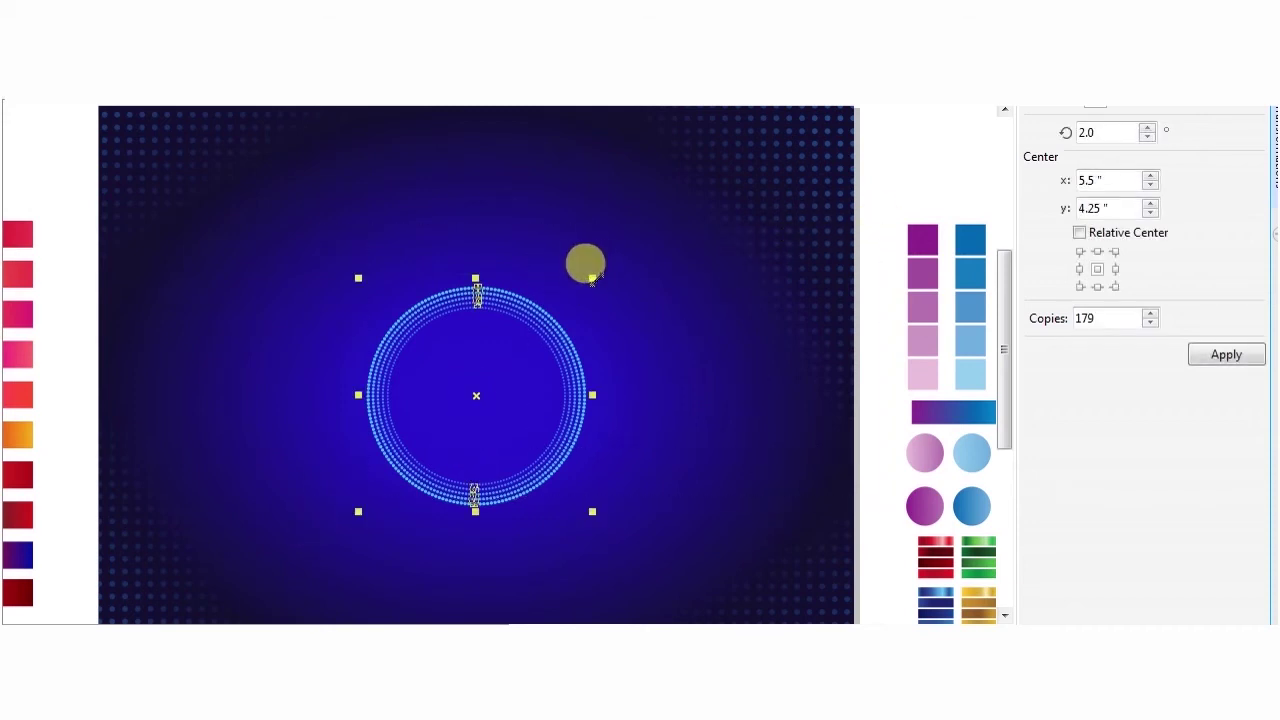
pyautogui.moveTo(590, 275); pyautogui.dragTo(630, 243)
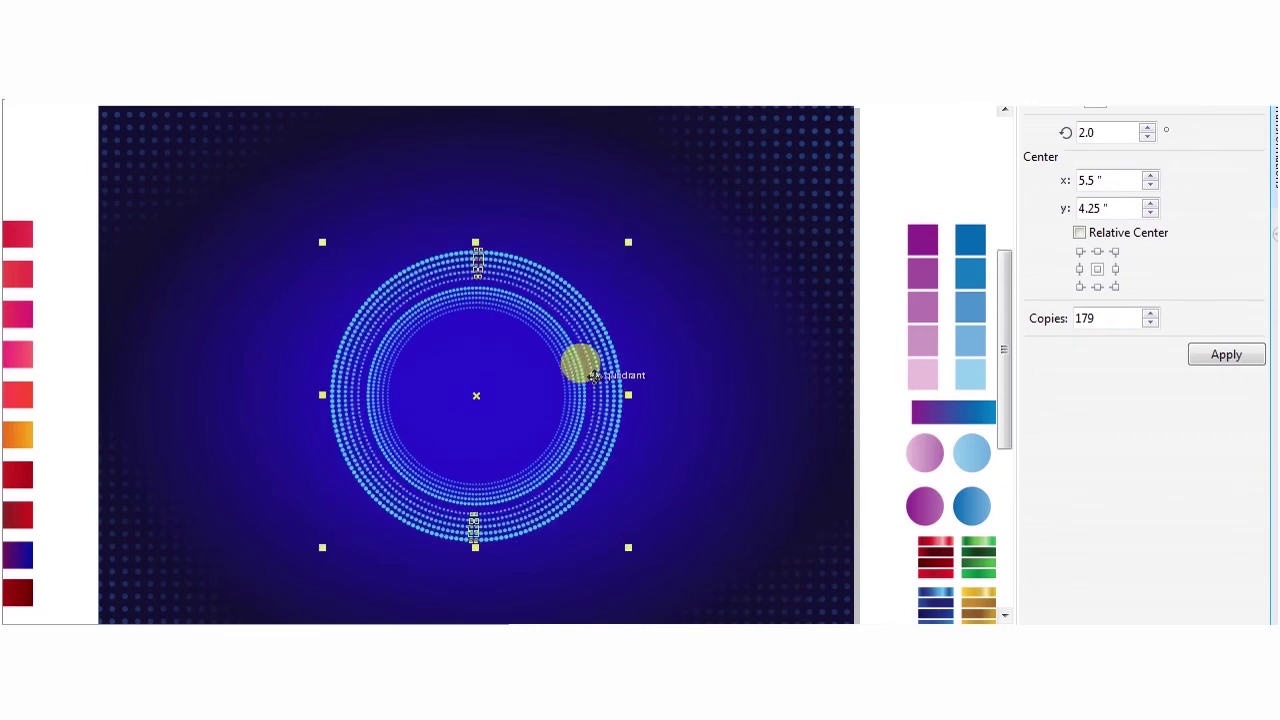
pyautogui.click(487, 383)
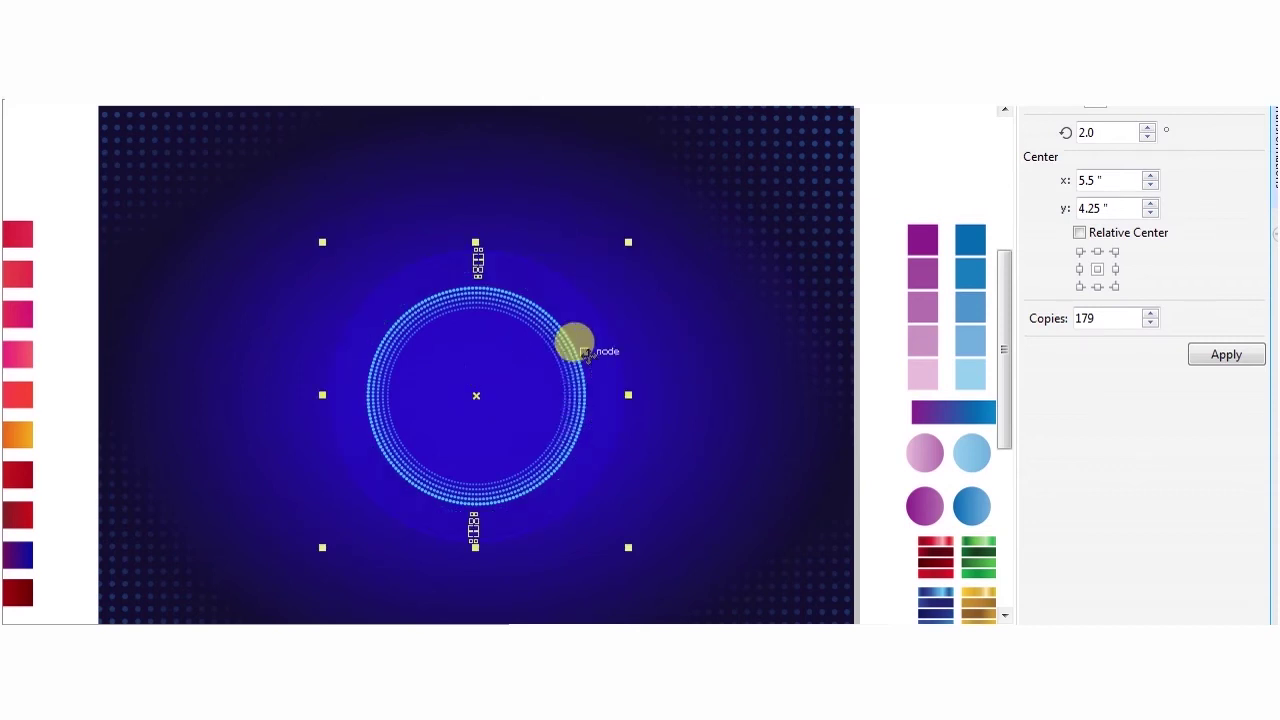
pyautogui.click(880, 645)
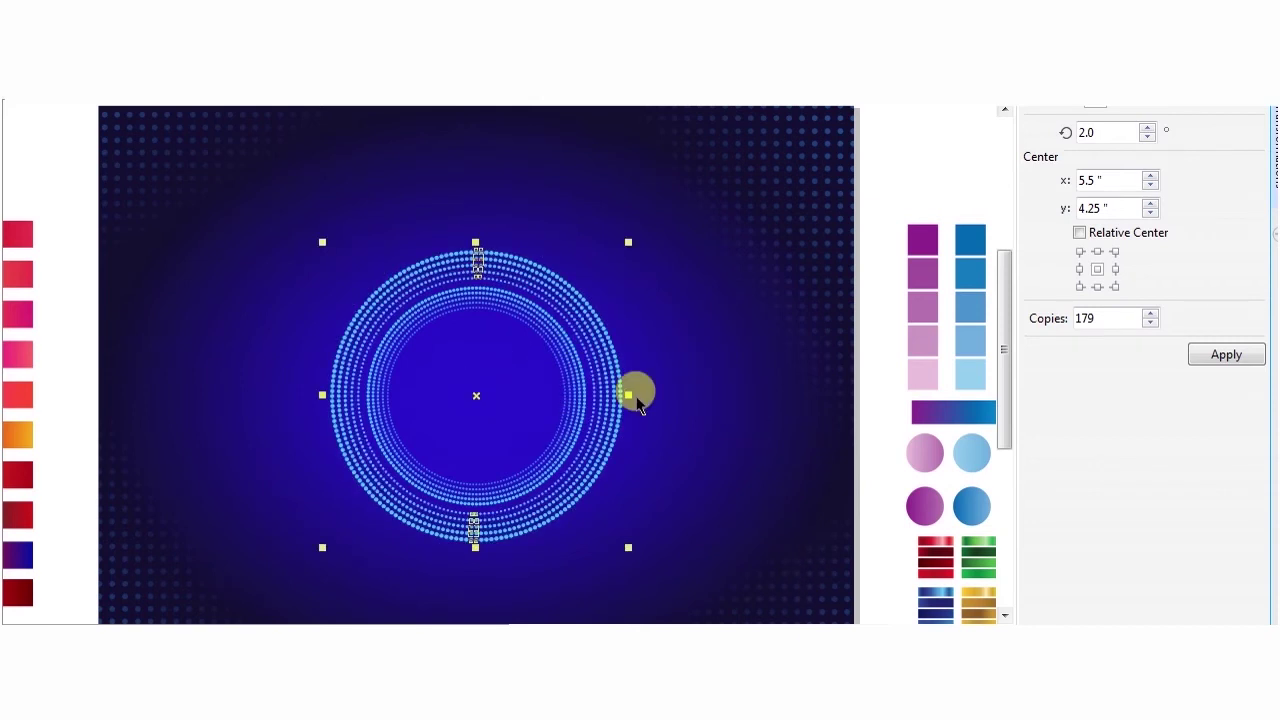
pyautogui.click(868, 318)
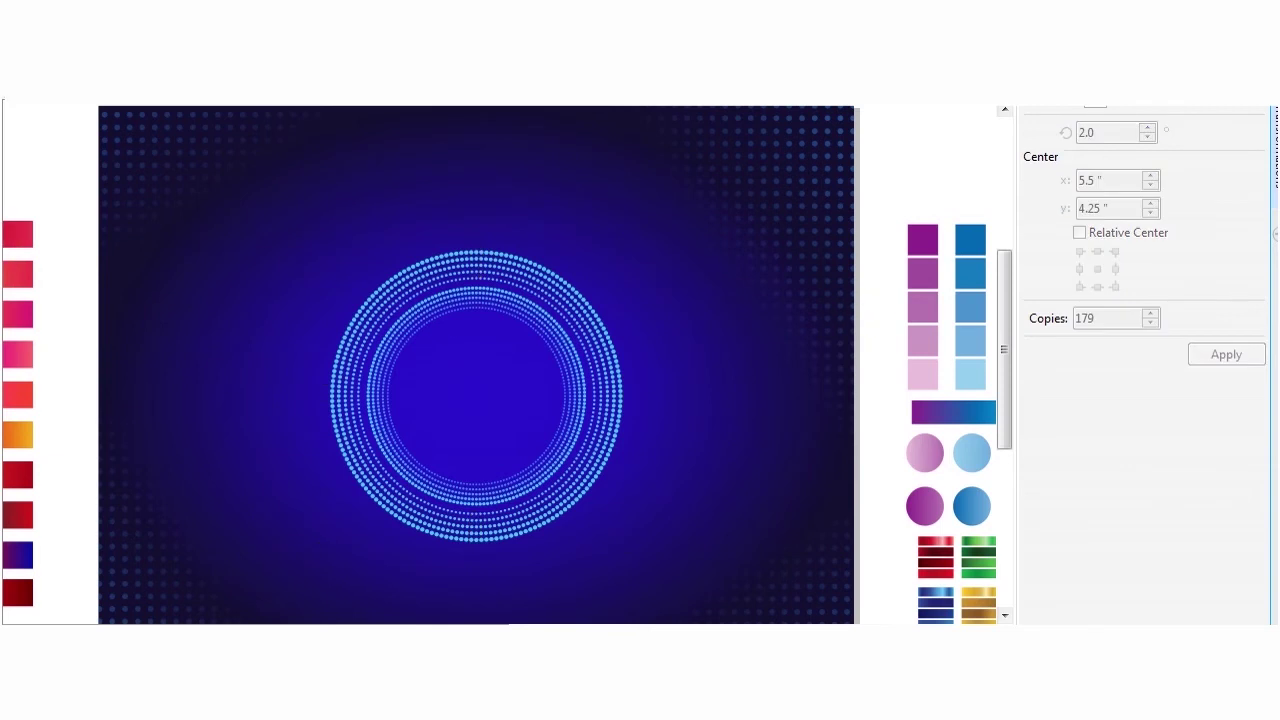
# - Draw a tall narrow white rectangle centred over the dot rings and apply a linear transparency fading from left to right
pyautogui.moveTo(430, 165); pyautogui.dragTo(516, 595)
pyautogui.click(862, 338)
pyautogui.click(503, 317)
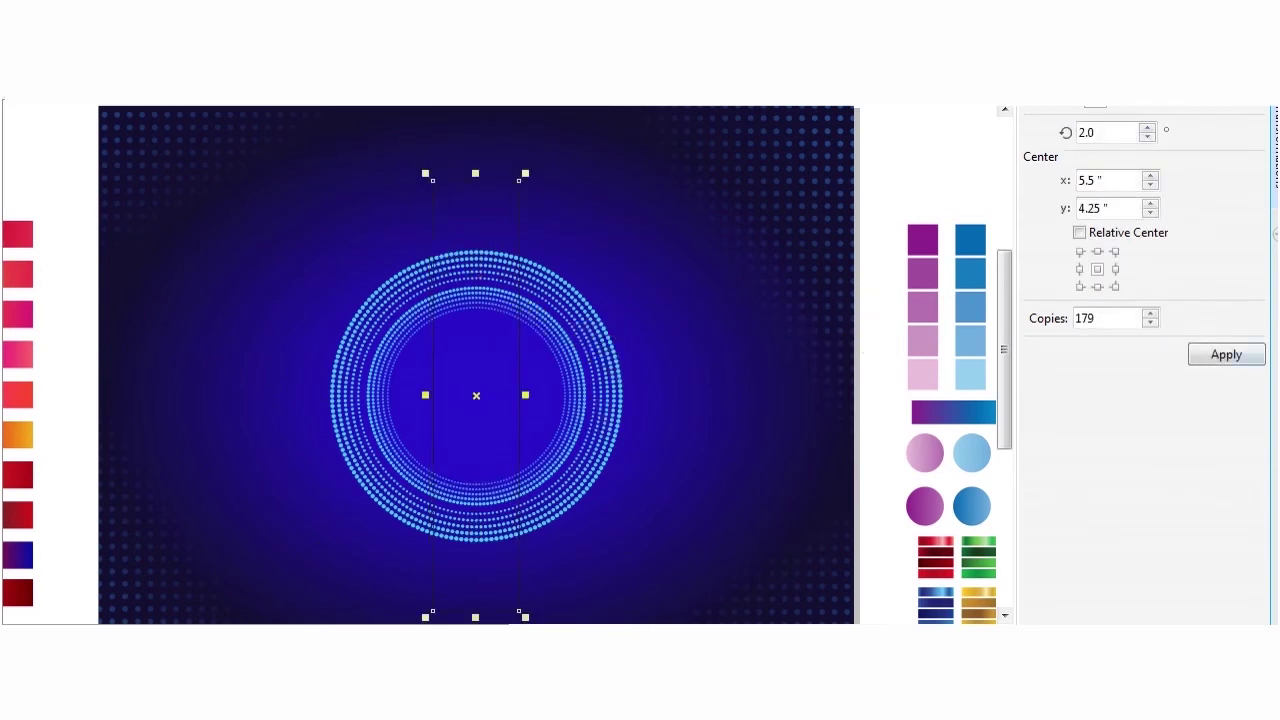
pyautogui.click(1, 485)
pyautogui.moveTo(412, 402); pyautogui.dragTo(492, 401)
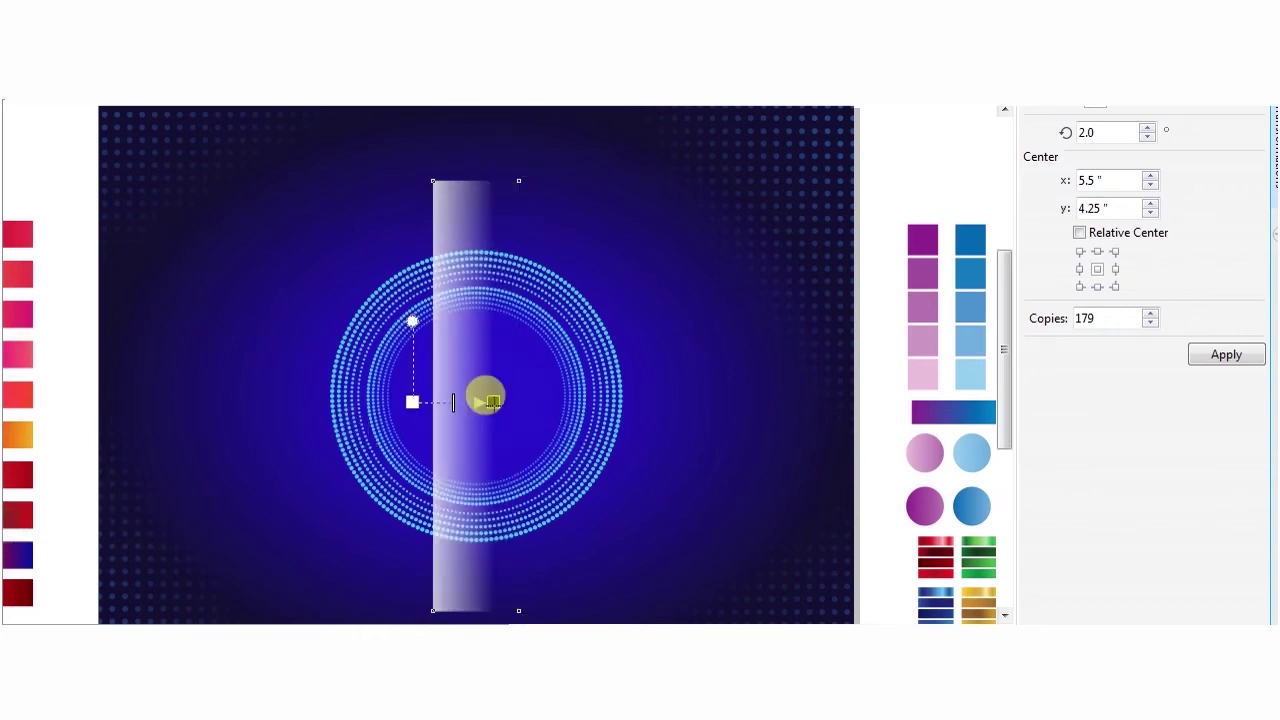
pyautogui.moveTo(412, 402); pyautogui.dragTo(442, 402)
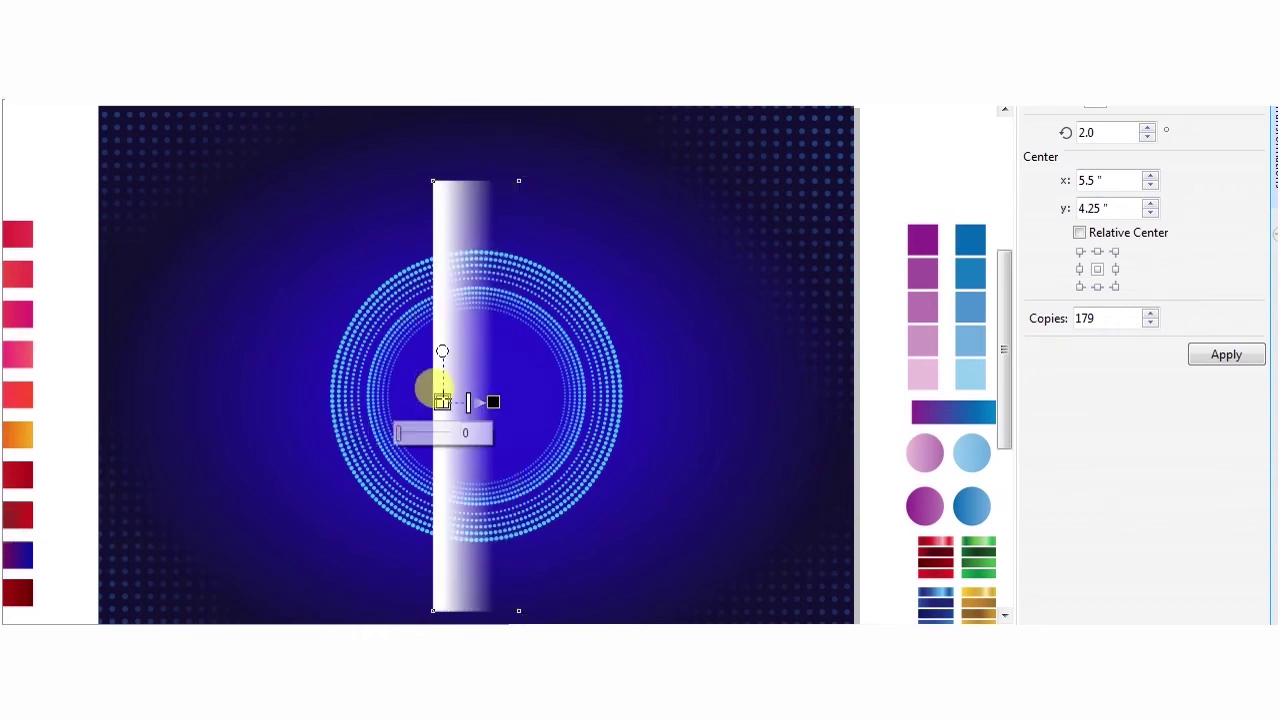
# - Set the starting transparency of the tall rectangle to 85 and try moving the end of its fade
pyautogui.click(1276, 142)
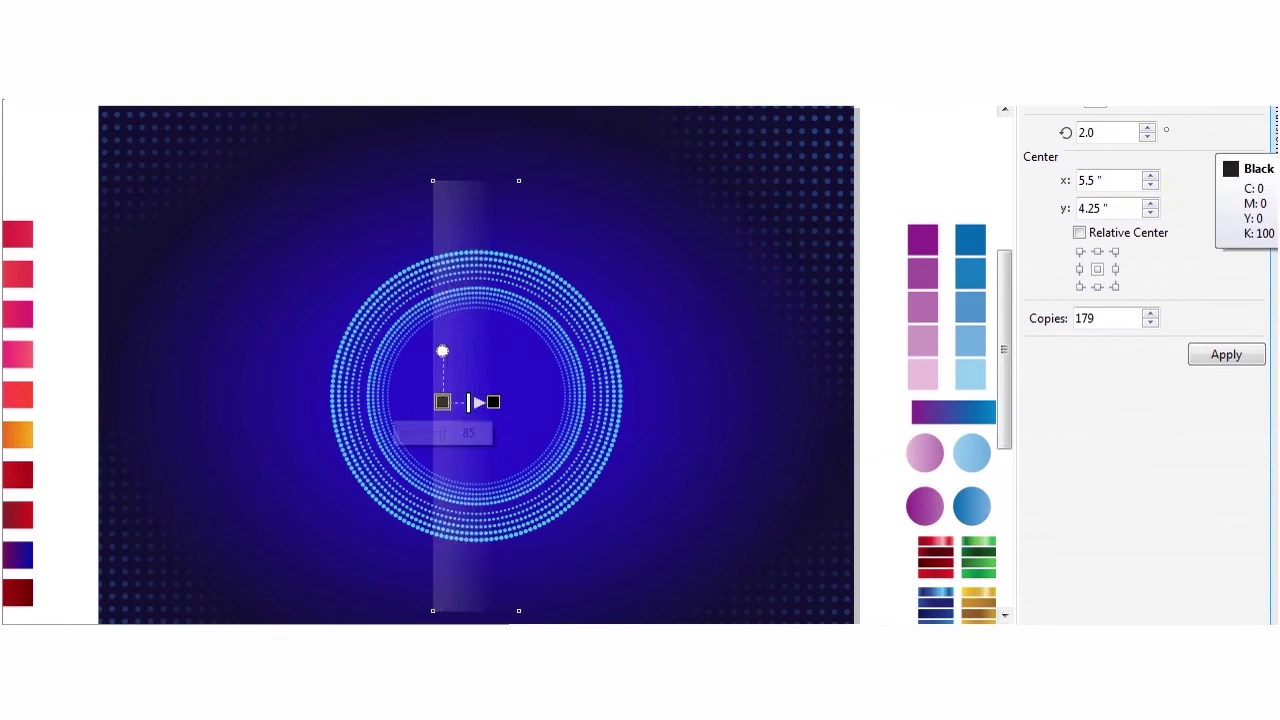
pyautogui.moveTo(493, 402); pyautogui.dragTo(474, 393)
pyautogui.hotkey('ctrl', 'z')
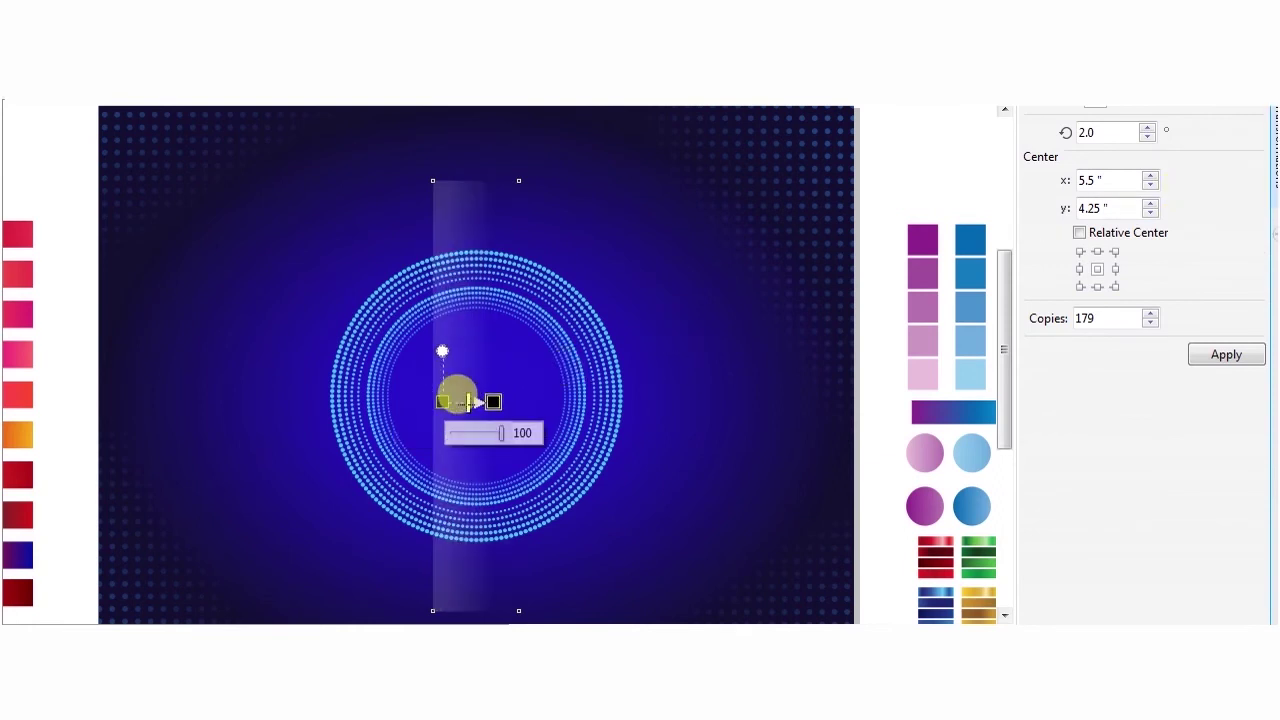
pyautogui.press('space')
pyautogui.hotkey('ctrl', 'z')
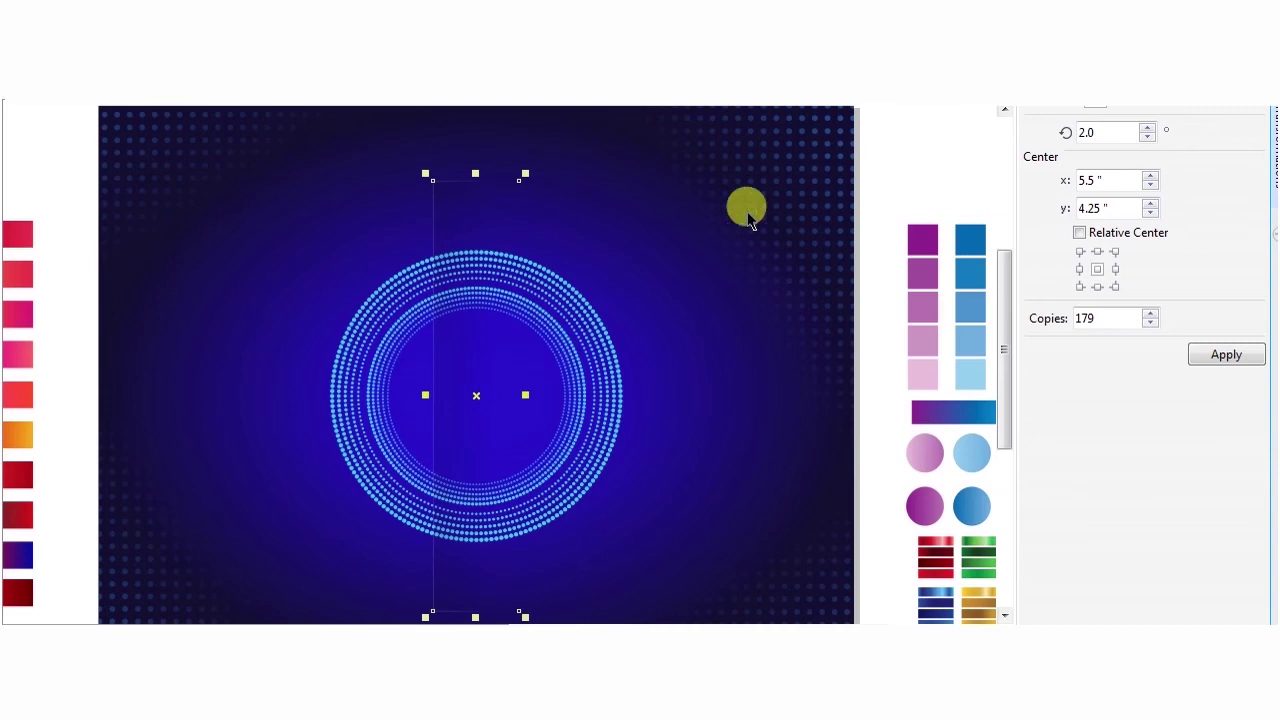
# - Remove the tall rectangle's outline and rework its transparency into a dark fade across its left half
pyautogui.rightClick(1276, 128)
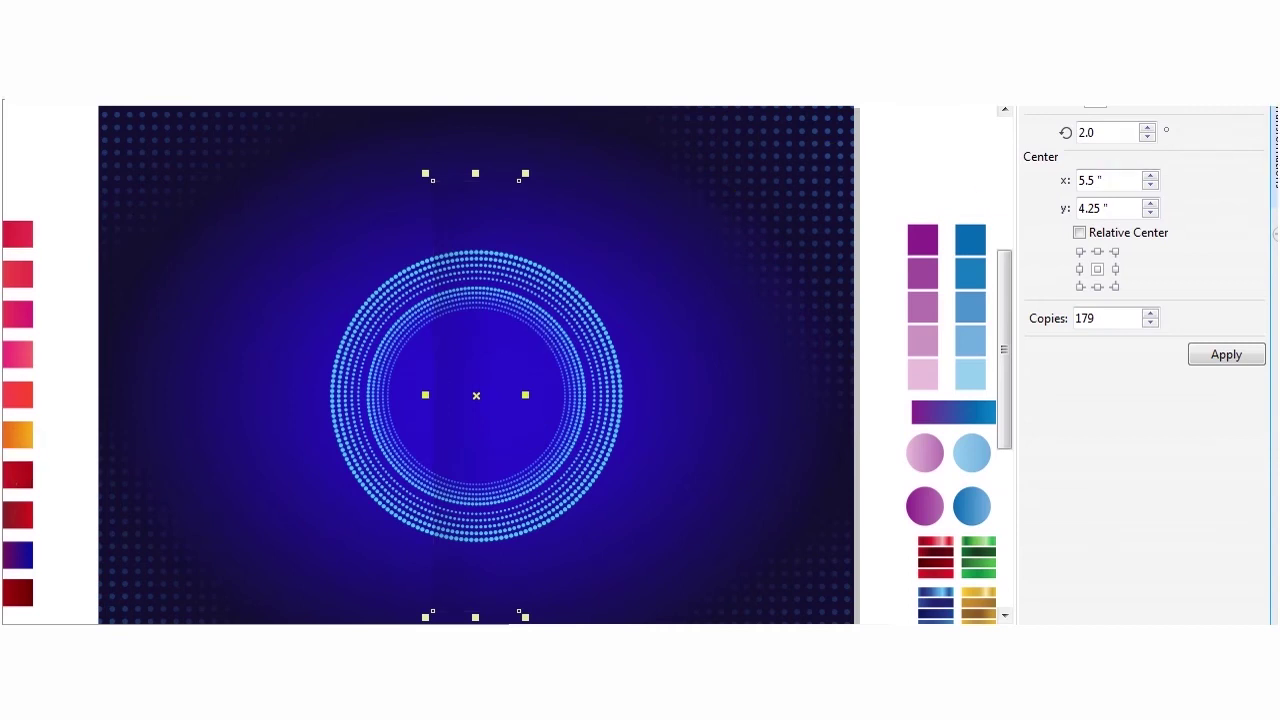
pyautogui.press('space')
pyautogui.moveTo(491, 402); pyautogui.dragTo(420, 402)
pyautogui.hotkey('ctrl', 'z')
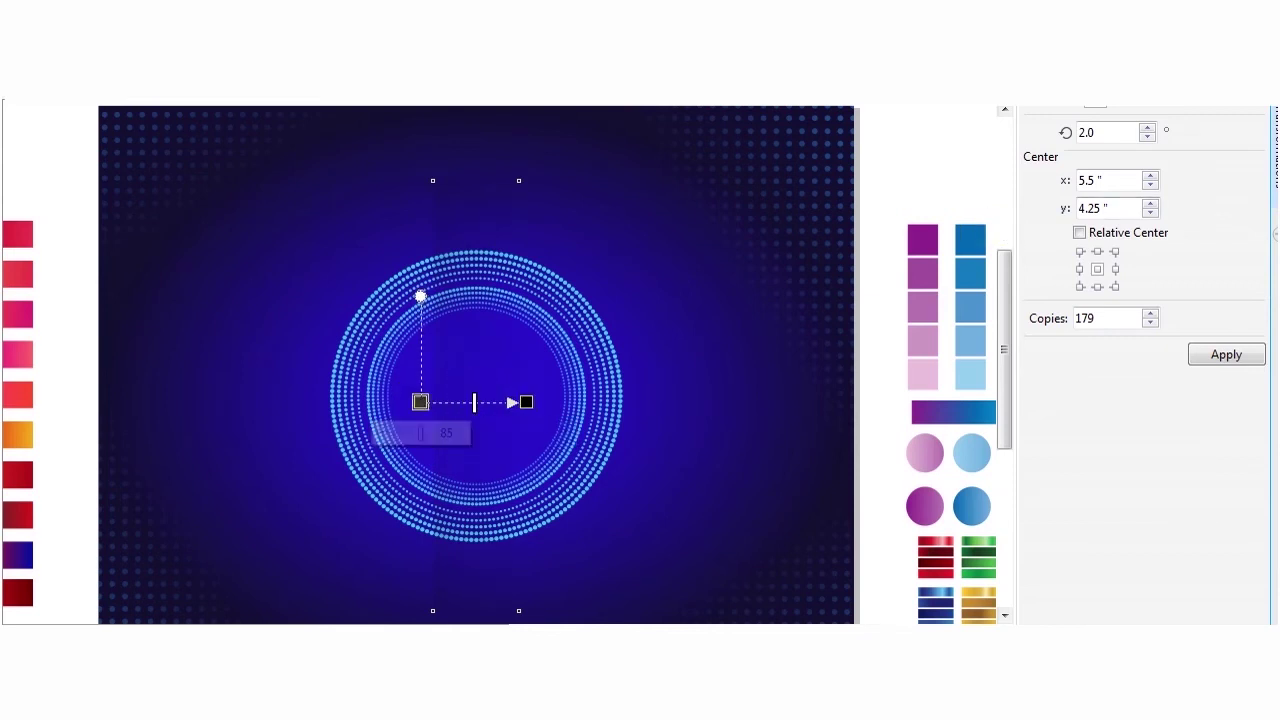
pyautogui.moveTo(526, 401); pyautogui.dragTo(443, 401)
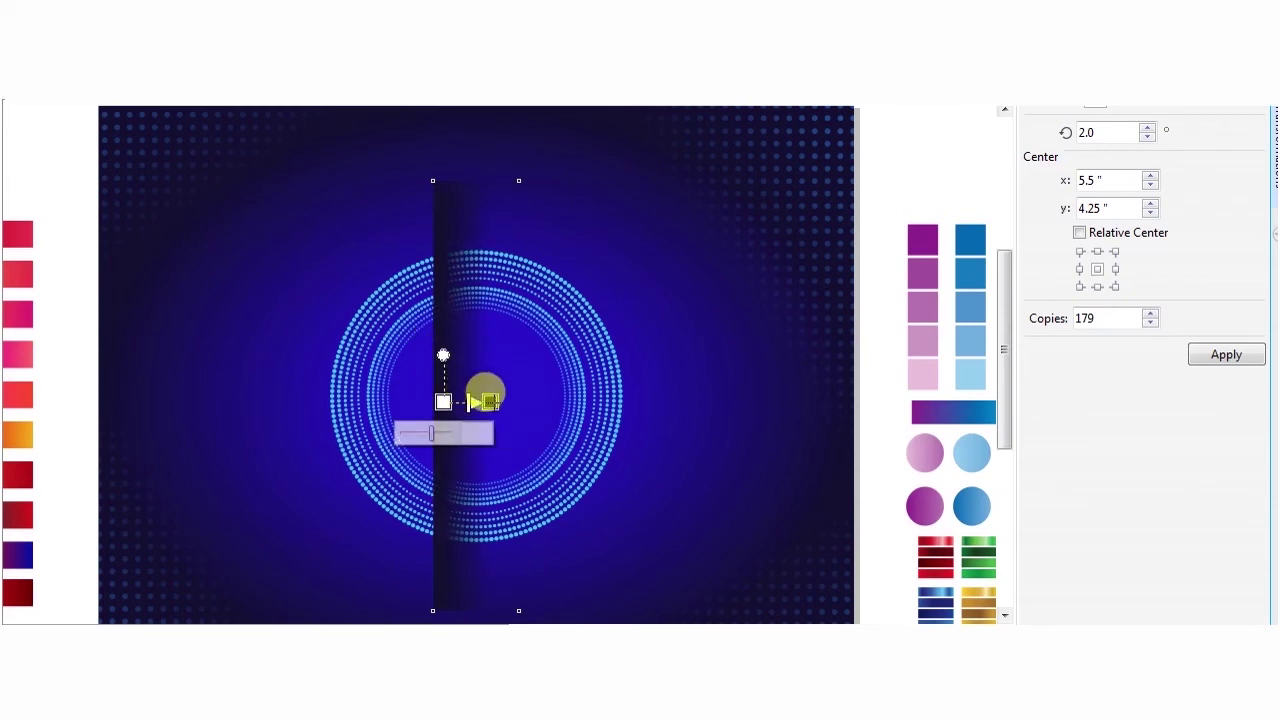
pyautogui.press('space')
# - Examine the radial fountain fill settings of the selected object and close them
pyautogui.hotkey('ctrl', 'shift', 'a')
pyautogui.click(651, 383)
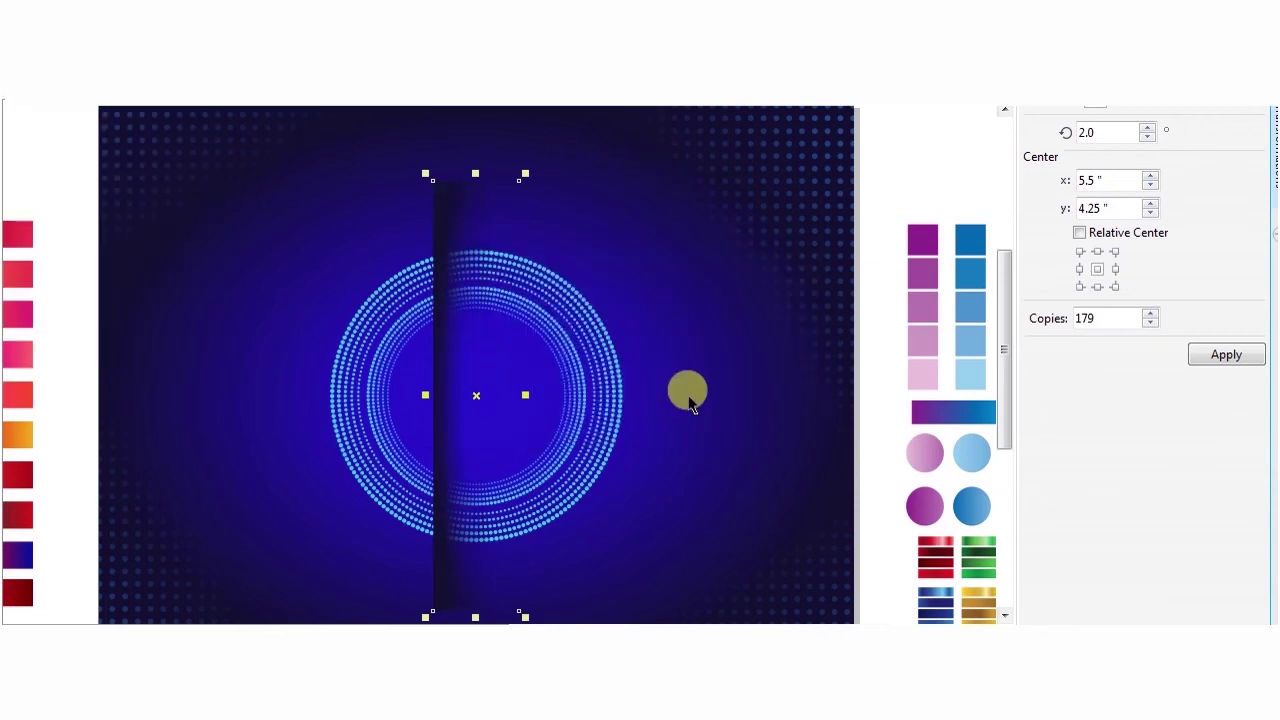
pyautogui.press('F11')
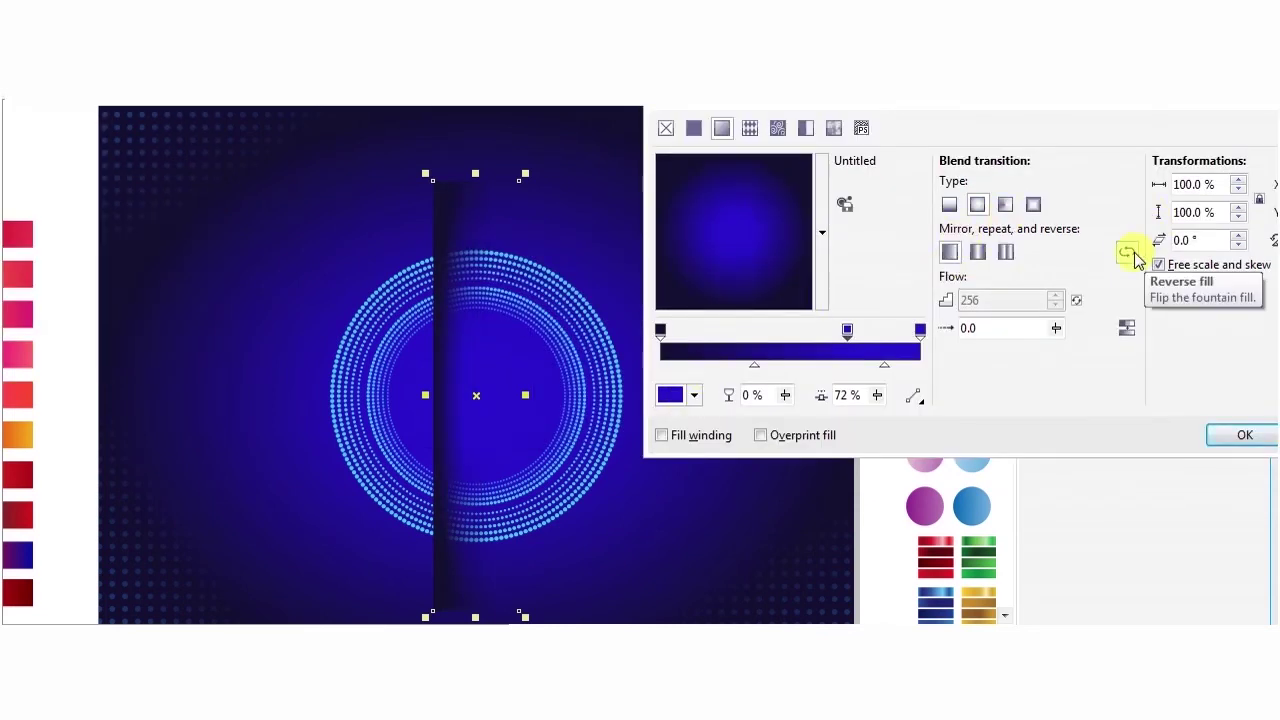
pyautogui.click(1245, 435)
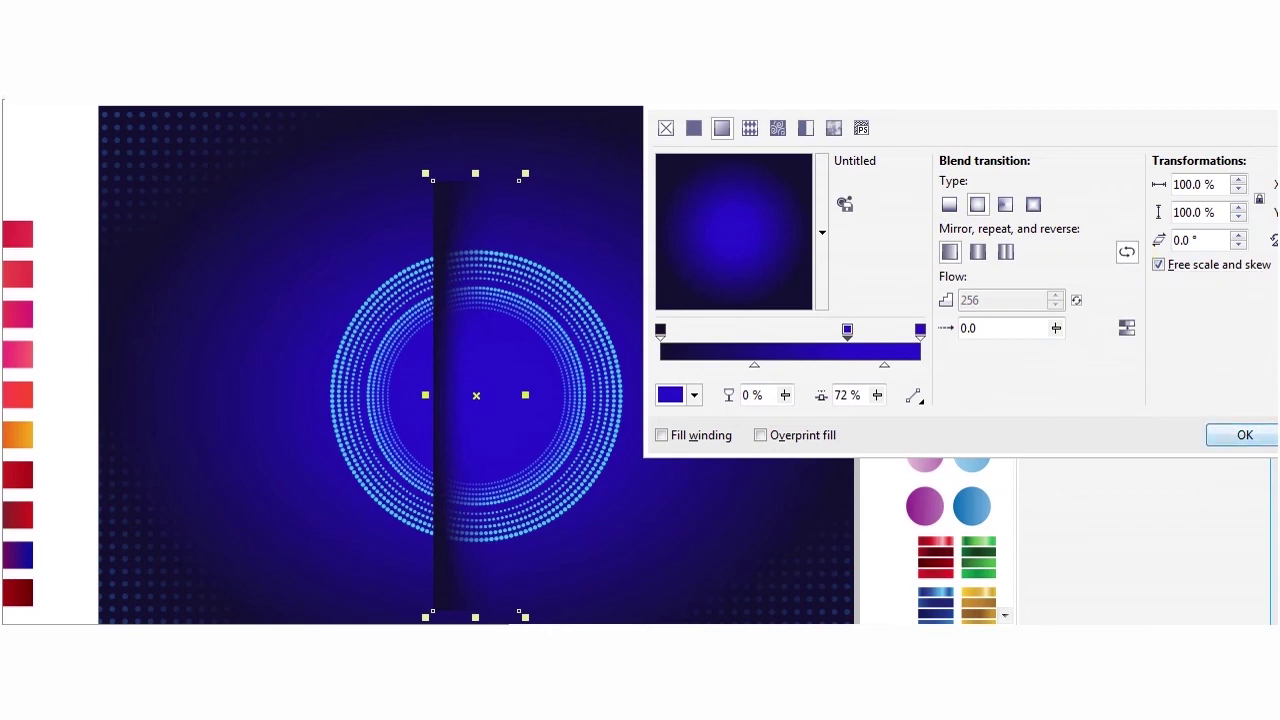
pyautogui.press('Escape')
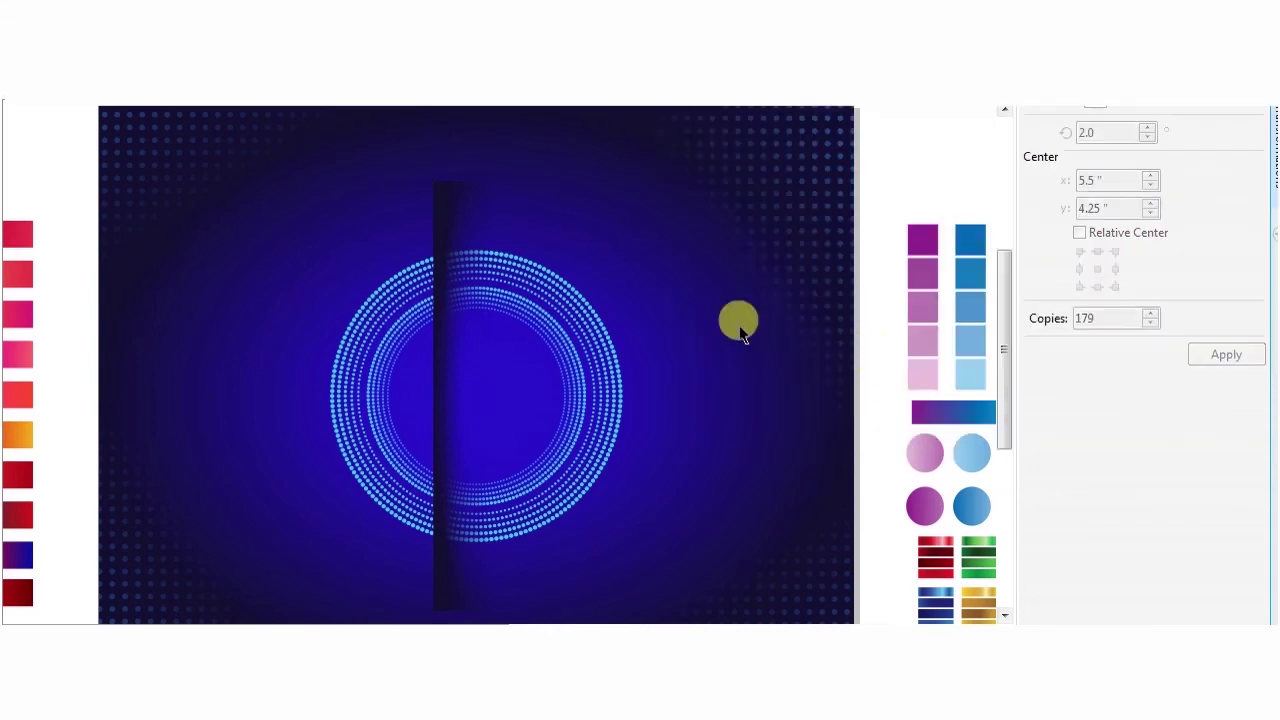
# - Delete the dark transparent rectangle from the dot rings
pyautogui.click(448, 281)
pyautogui.moveTo(426, 394); pyautogui.dragTo(521, 394)
pyautogui.rightClick(521, 394)
pyautogui.keyDown('shift'); pyautogui.click(450, 390); pyautogui.keyUp('shift')
pyautogui.moveTo(608, 394); pyautogui.dragTo(724, 393)
pyautogui.press('Delete')
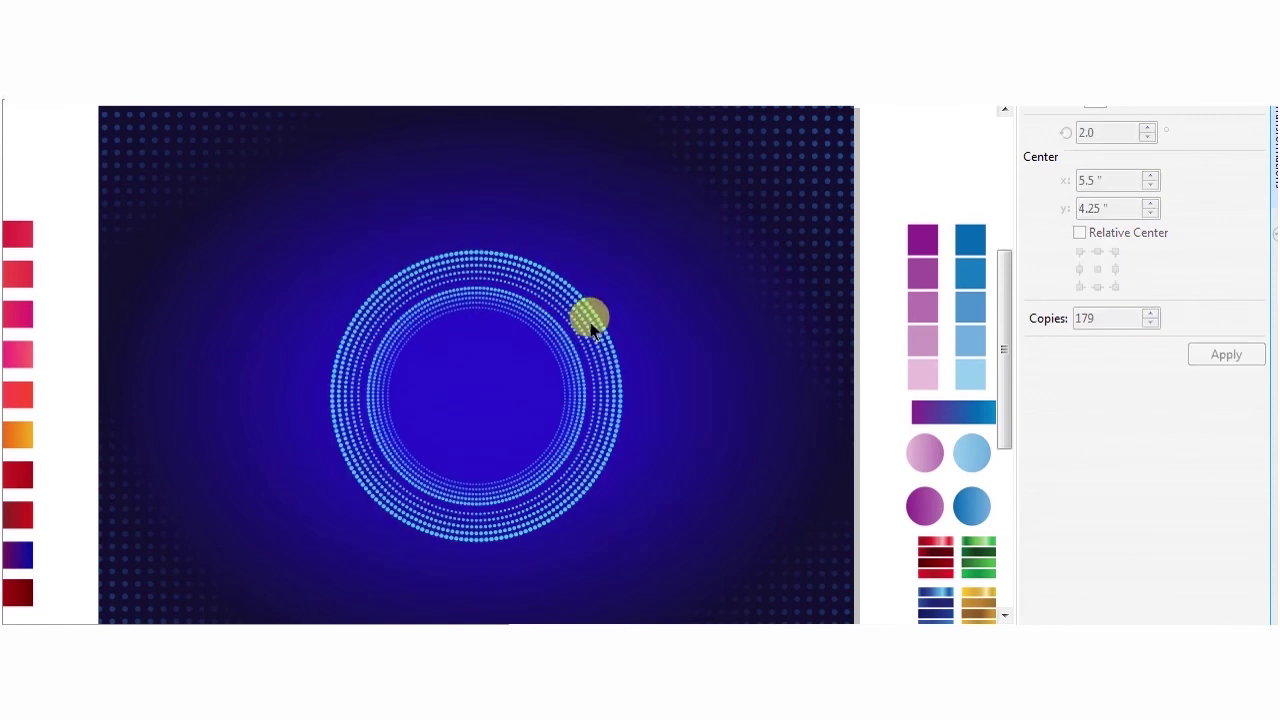
# - Rebuild the two dot rings with a 4° rotation and 89 copies for wider dot spacing
pyautogui.click(586, 317)
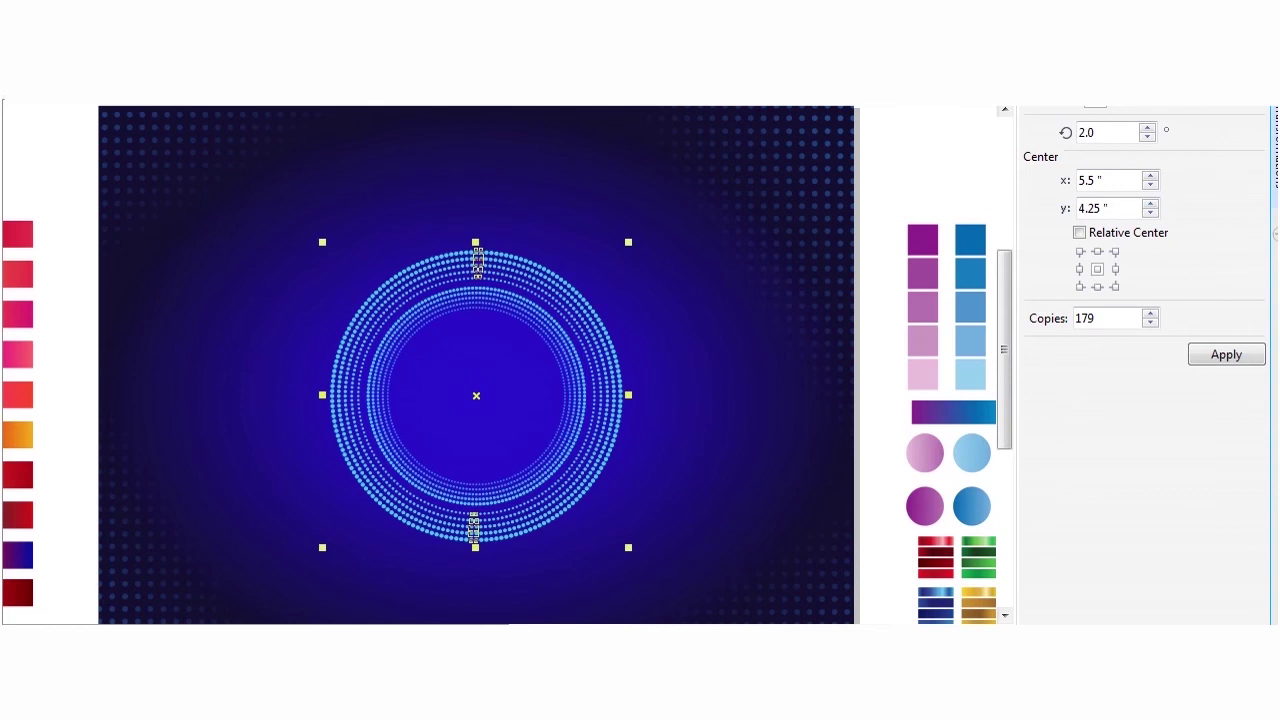
pyautogui.click(671, 377)
pyautogui.click(579, 255)
pyautogui.press('Escape')
pyautogui.click(805, 252)
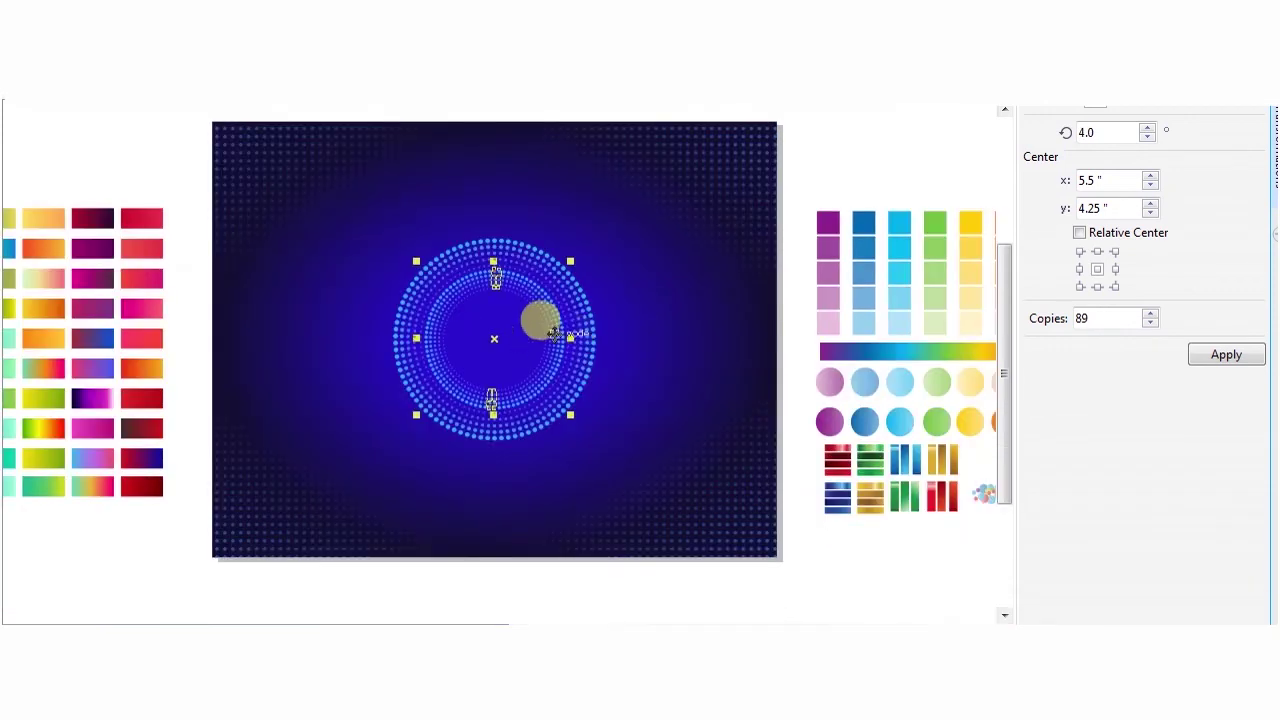
# - Break the selected objects of the outer dot ring apart
pyautogui.click(819, 176)
pyautogui.click(538, 250)
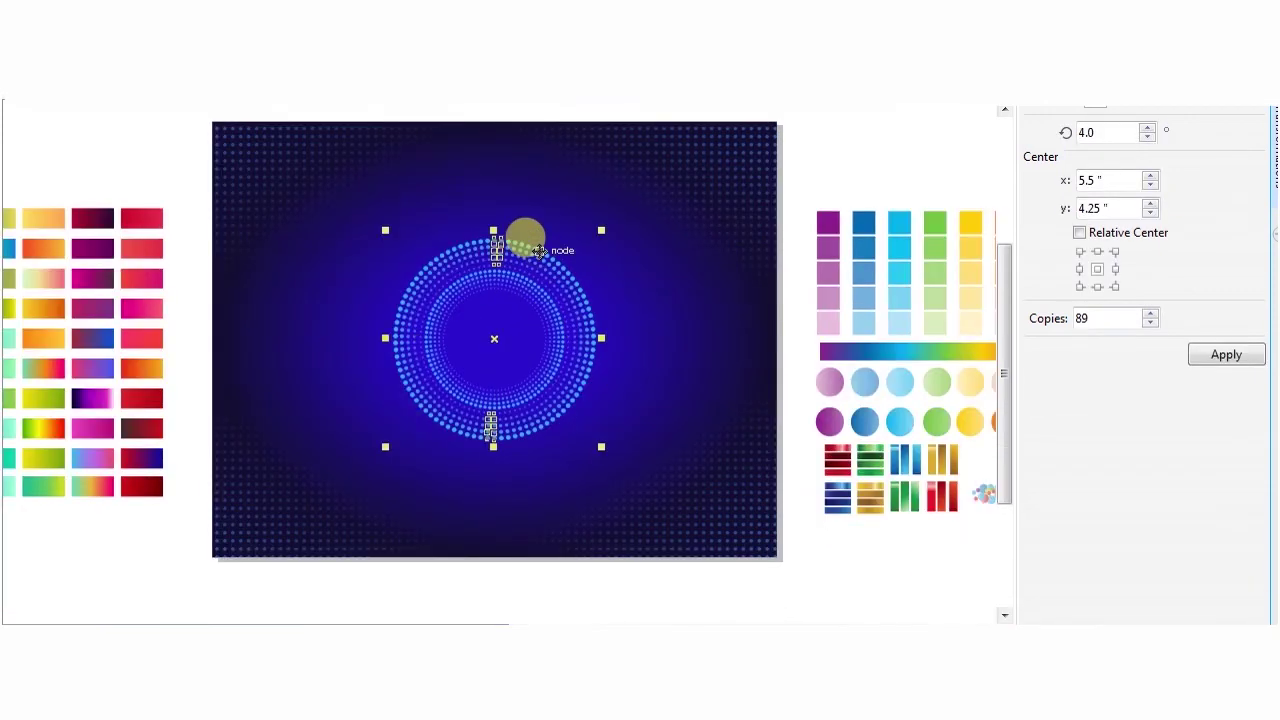
pyautogui.moveTo(540, 250); pyautogui.dragTo(541, 250)
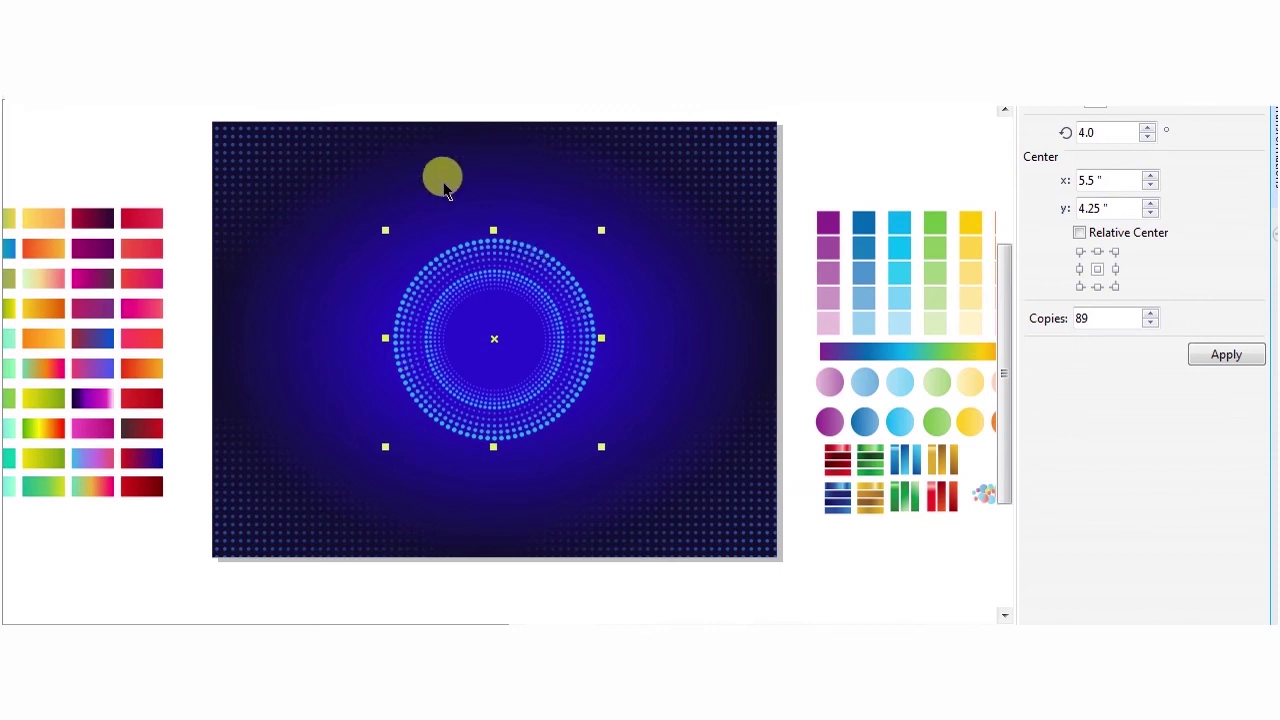
pyautogui.click(199, 11)
pyautogui.moveTo(147, 11)
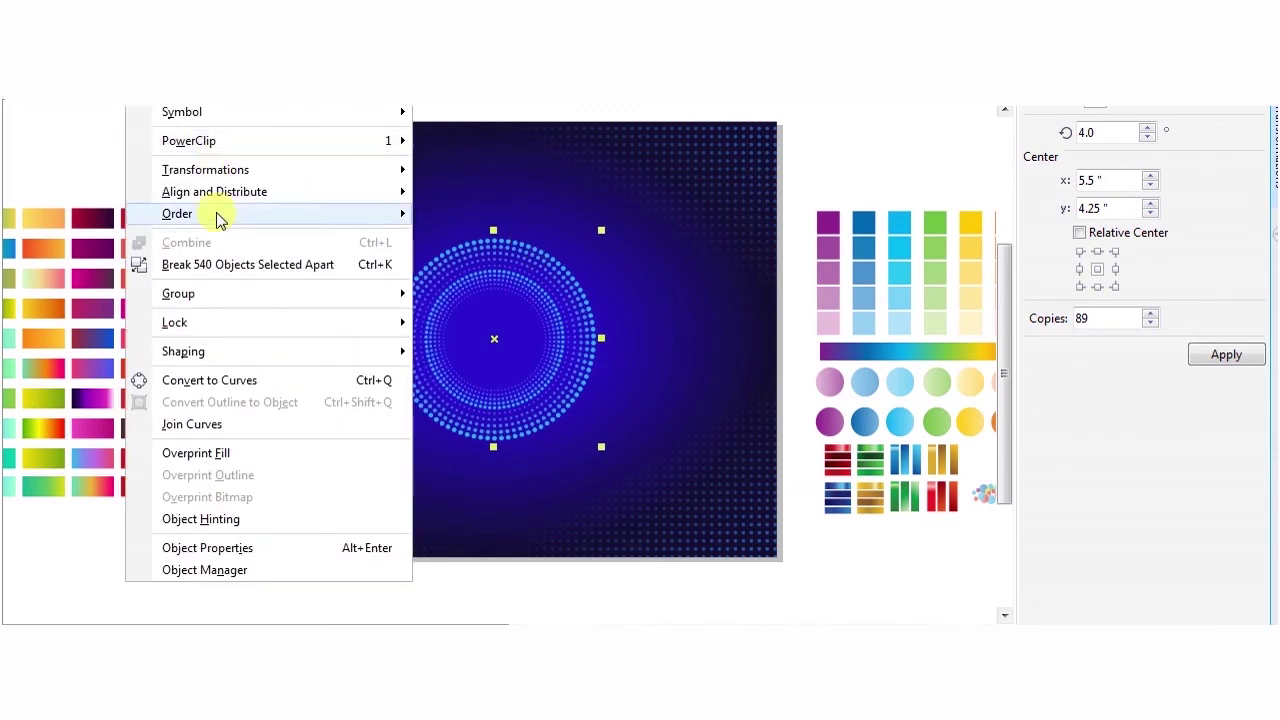
pyautogui.click(215, 263)
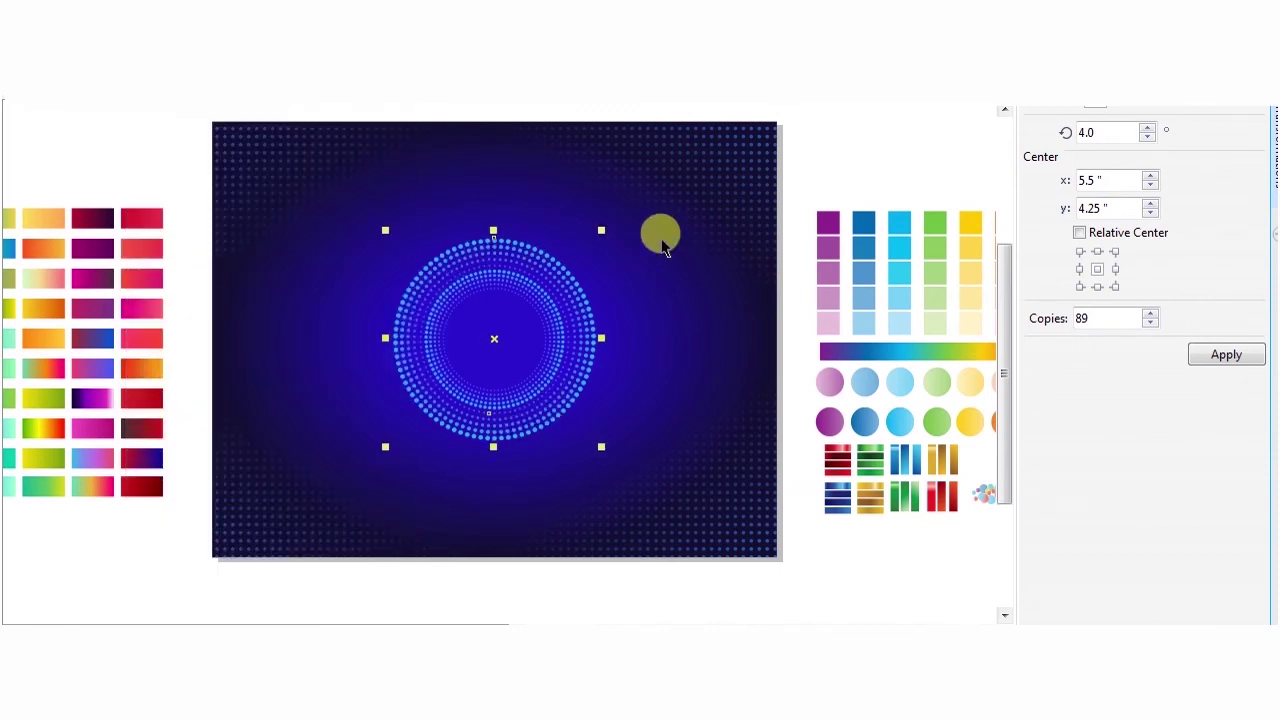
# - Copy properties from another object onto the outer dot ring
pyautogui.hotkey('alt', 'e')
pyautogui.press('m')
pyautogui.click(500, 330)
pyautogui.click(651, 383)
pyautogui.scroll(1, 700, 350)
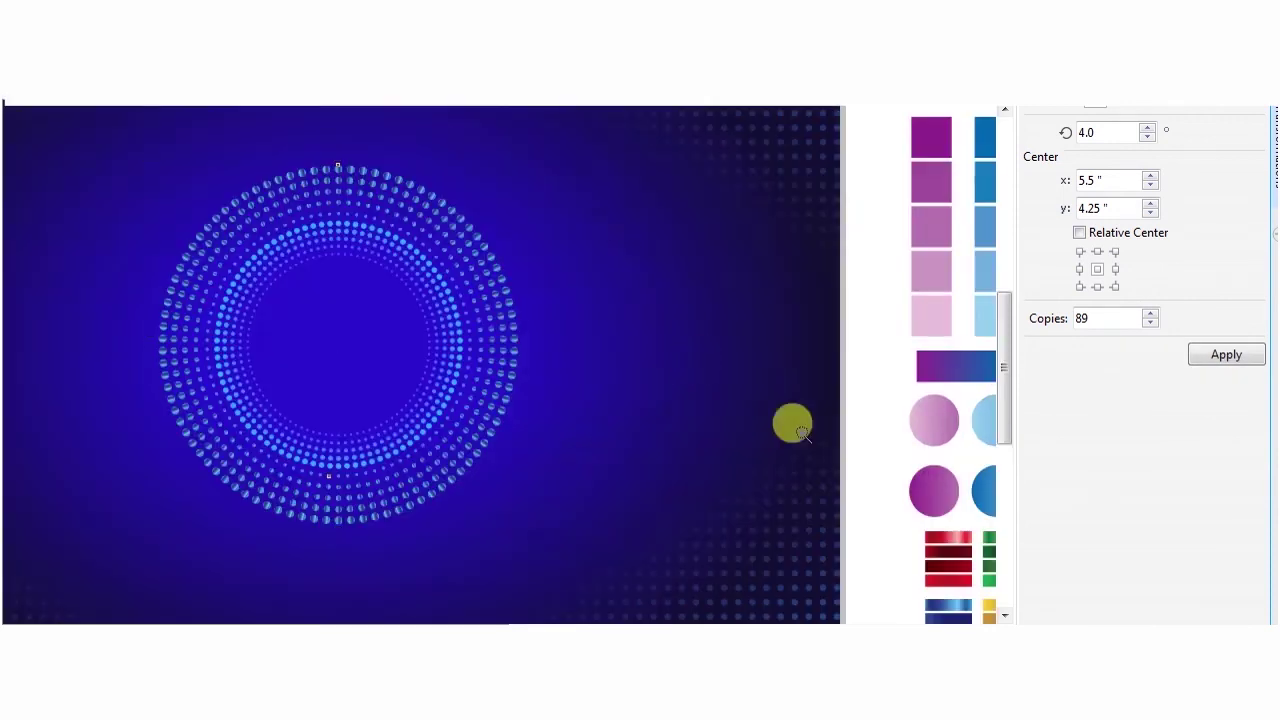
pyautogui.press('F4')
pyautogui.moveTo(777, 528); pyautogui.dragTo(402, 268)
pyautogui.press('z')
pyautogui.moveTo(237, 171); pyautogui.dragTo(814, 552)
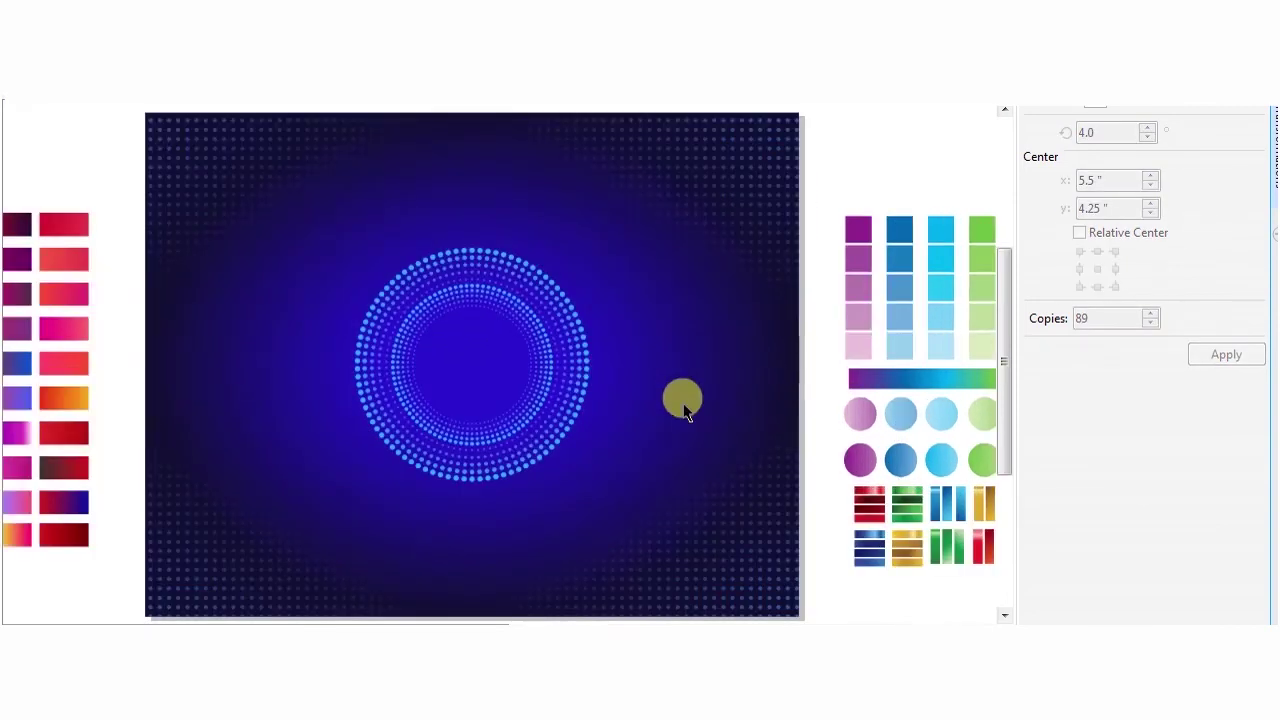
# - Enlarge the dot rings around their common centre
pyautogui.click(422, 317)
pyautogui.click(507, 267)
pyautogui.moveTo(595, 240); pyautogui.dragTo(606, 222)
pyautogui.moveTo(330, 501); pyautogui.dragTo(554, 314)
pyautogui.rightClick(554, 314)
pyautogui.moveTo(594, 258); pyautogui.dragTo(680, 172)
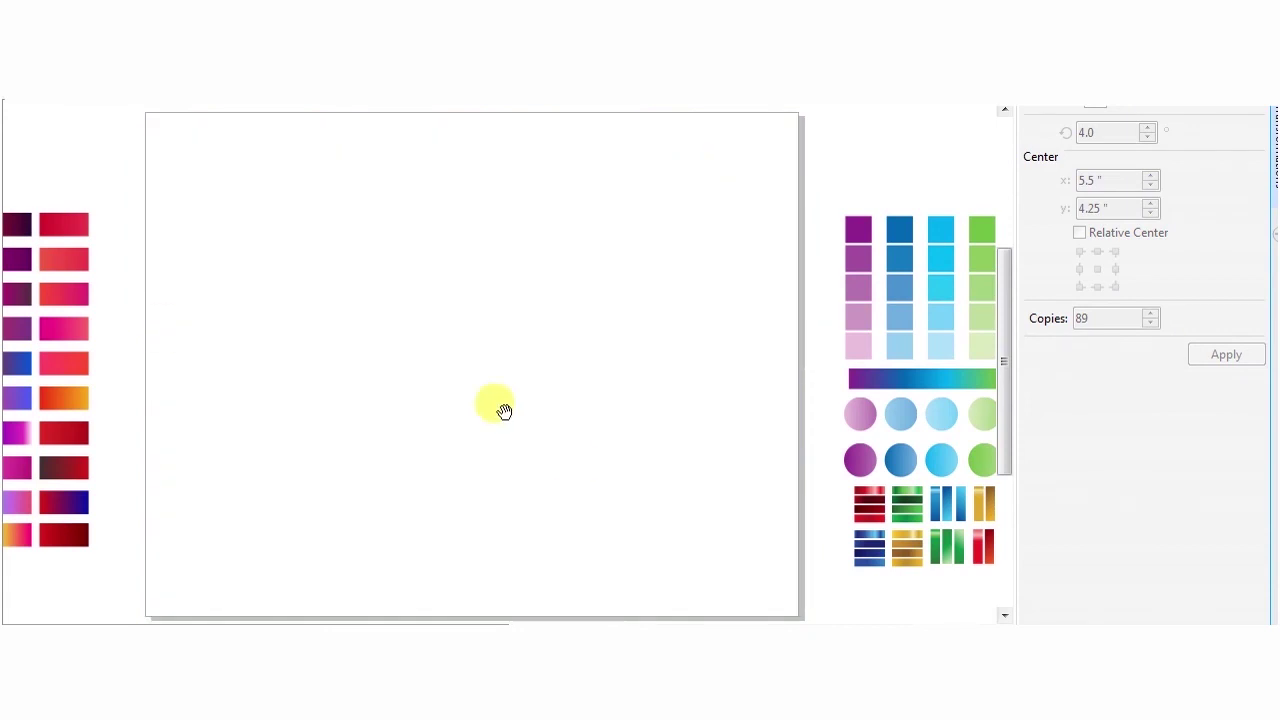
# - Add a rectangle covering the whole blank page
pyautogui.moveTo(504, 411); pyautogui.dragTo(532, 413)
pyautogui.scroll(-2, 508, 383)
pyautogui.press('z')
pyautogui.moveTo(155, 258); pyautogui.dragTo(800, 526)
pyautogui.click(471, 246)
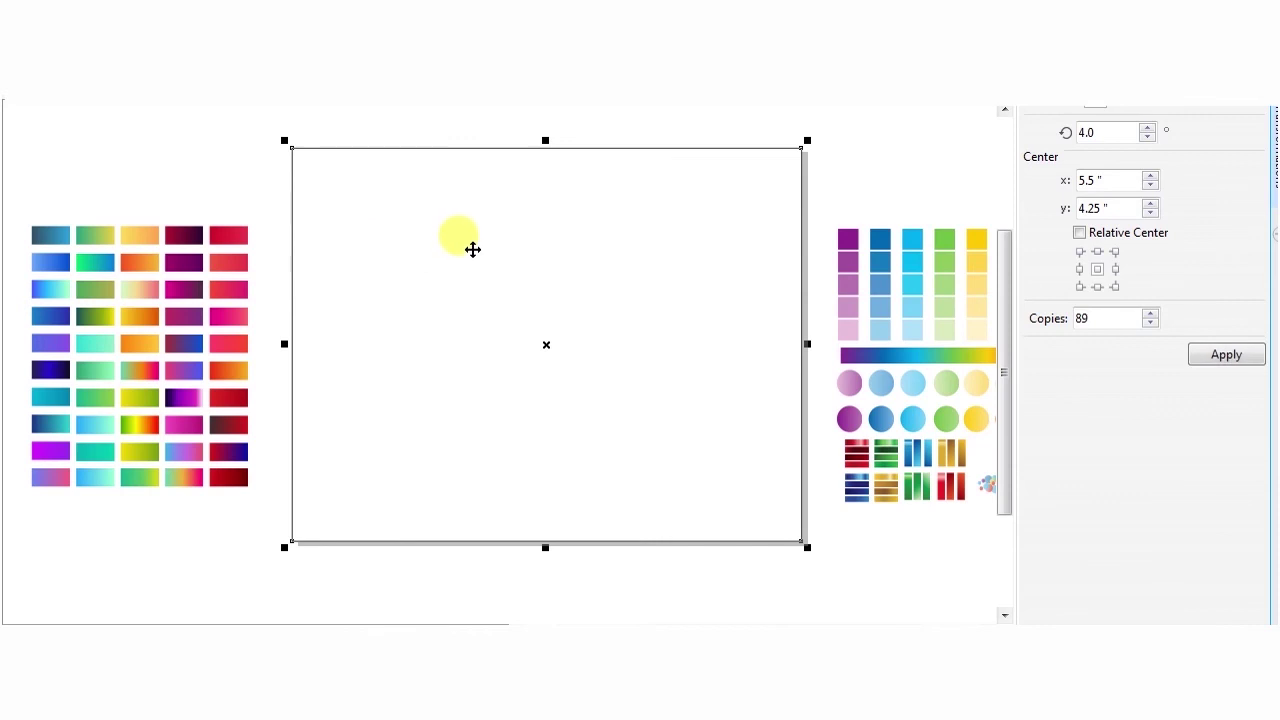
# - Copy a gradient swatch's fill onto the page-sized rectangle
pyautogui.hotkey('alt', 'e')
pyautogui.click(645, 273)
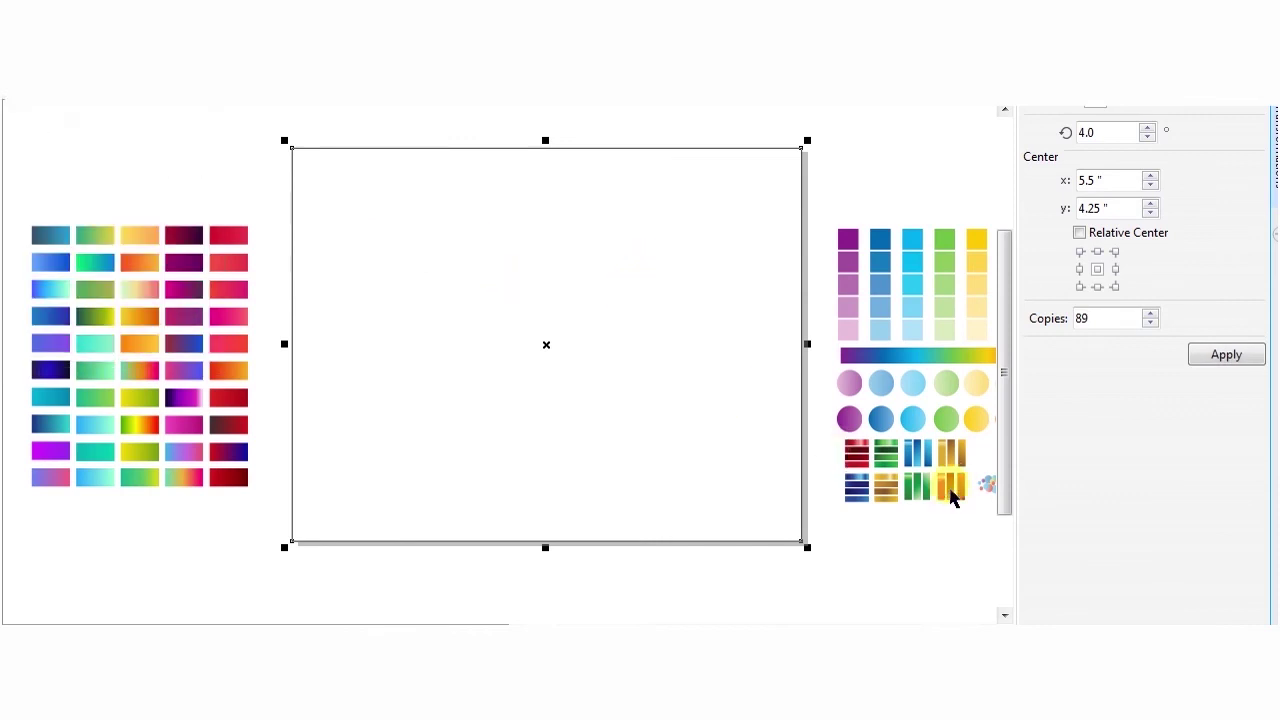
pyautogui.click(463, 436)
pyautogui.press('Escape')
pyautogui.click(170, 278)
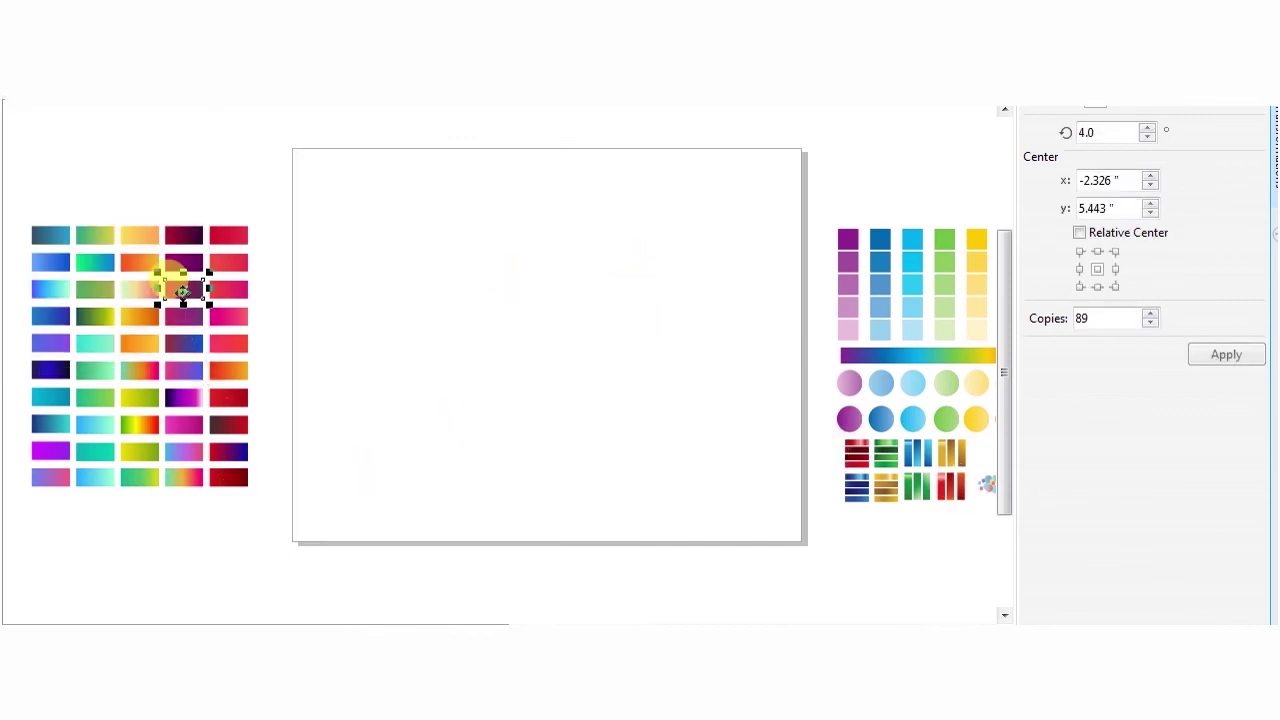